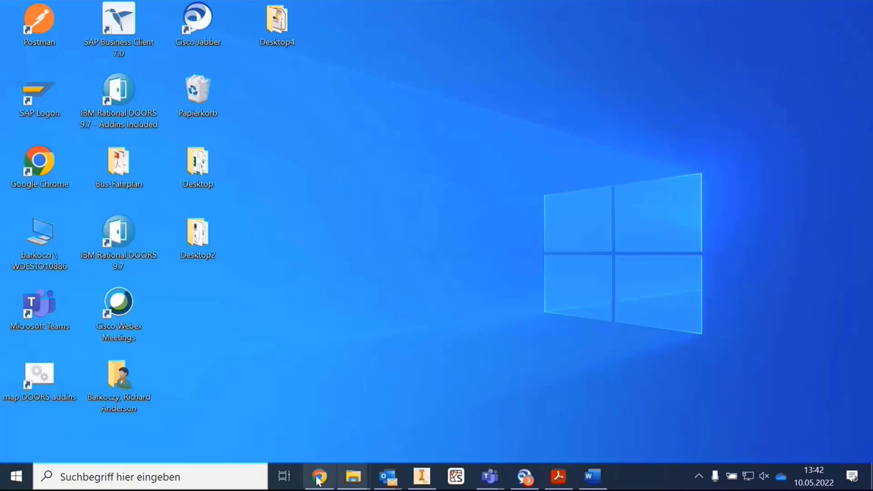
Switch to the charger login page at 172.20.0.1 in Chrome and check which Wi-Fi network is connected.
{"action": "mouse_move", "coordinate": [318, 478]}
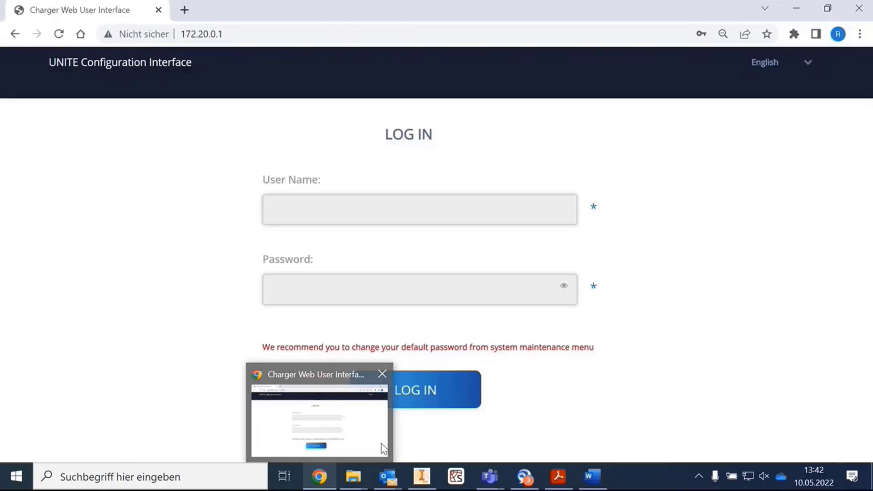
{"action": "left_click", "coordinate": [381, 443]}
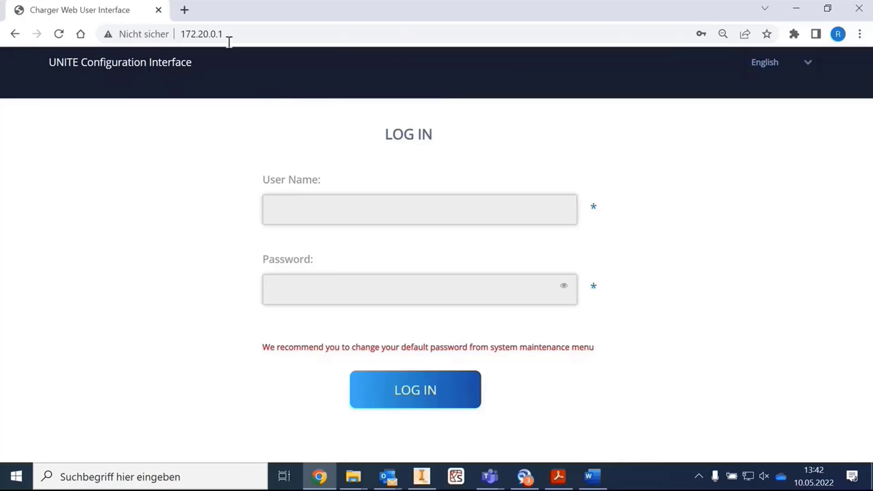
{"action": "left_click_drag", "start_coordinate": [185, 34], "coordinate": [225, 33]}
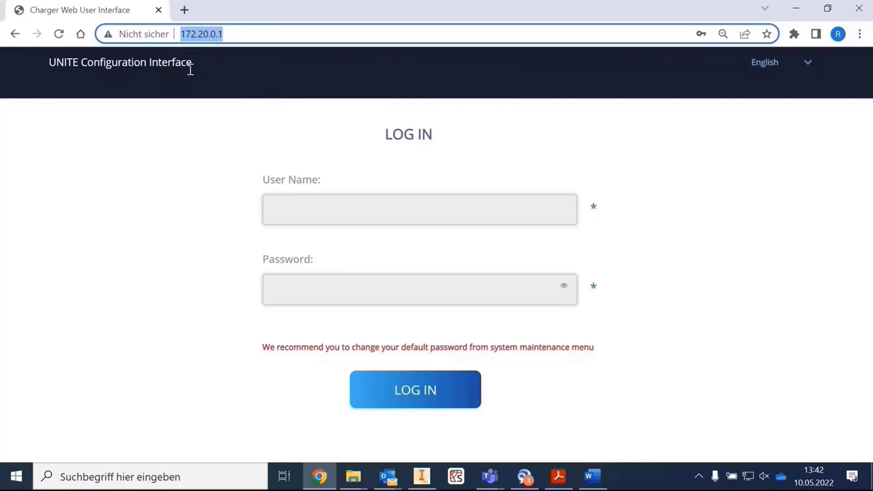
{"action": "left_click", "coordinate": [551, 150]}
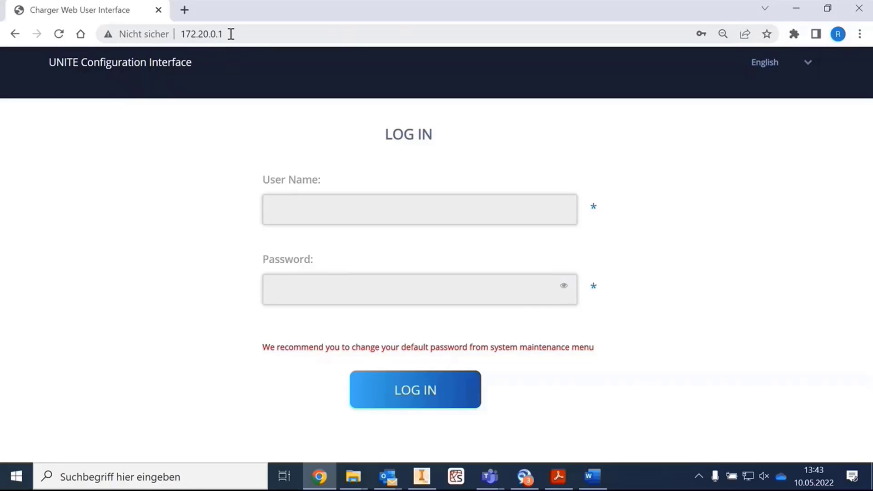
{"action": "left_click", "coordinate": [748, 477]}
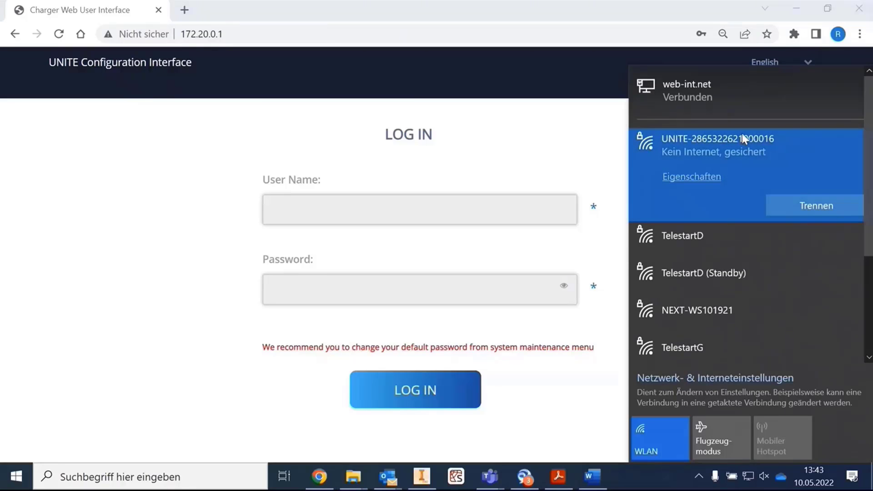
{"action": "left_click", "coordinate": [534, 130]}
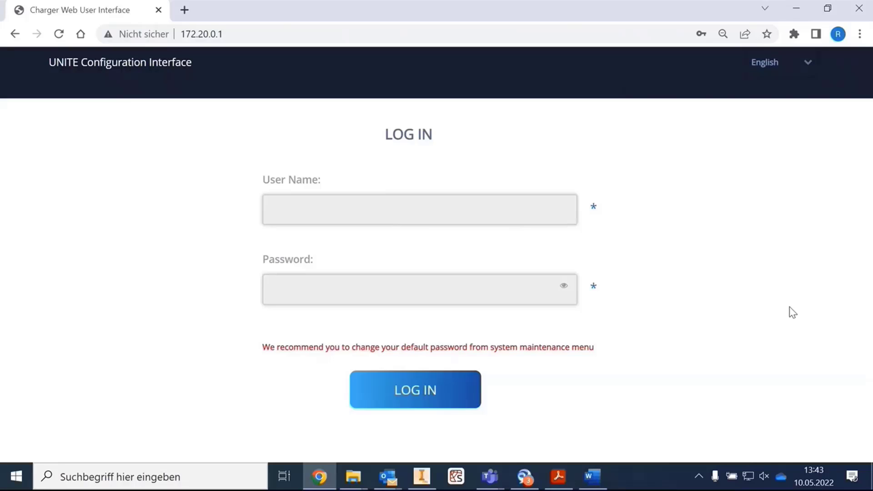
Log in to the UNITE Configuration Interface with the user name admin and the account password.
{"action": "left_click", "coordinate": [600, 484]}
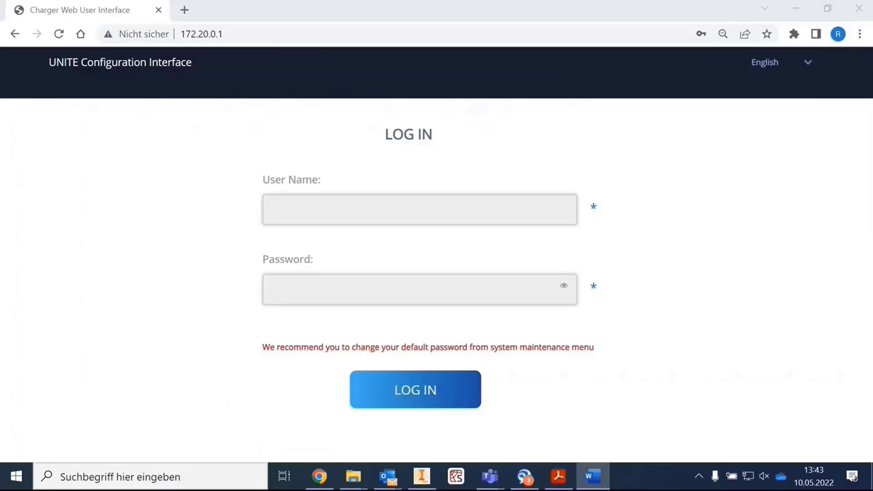
{"action": "left_click", "coordinate": [335, 217]}
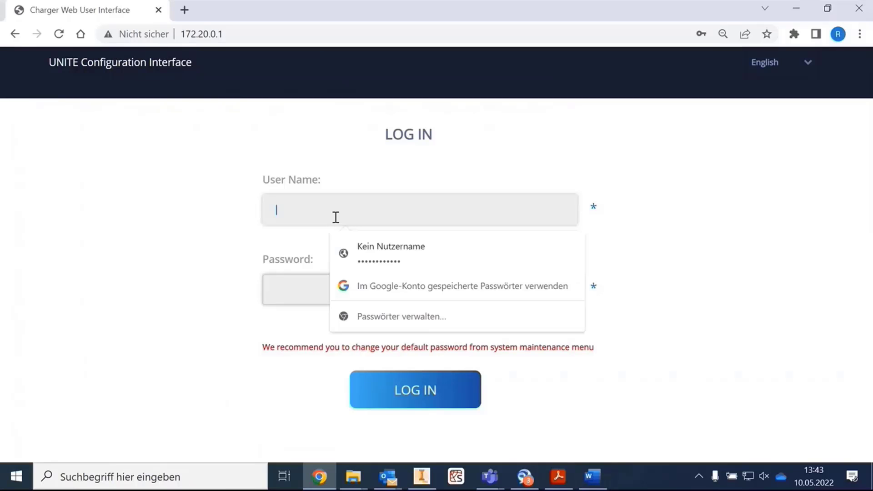
{"action": "type", "text": "admin"}
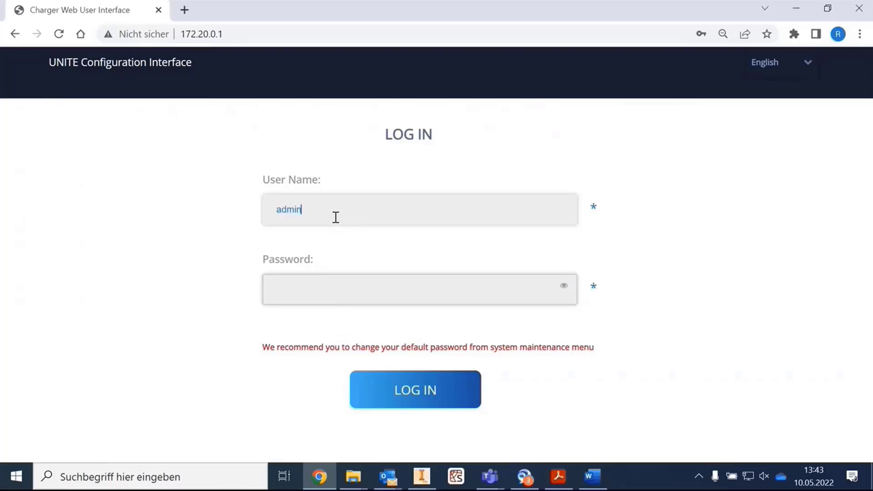
{"action": "left_click", "coordinate": [363, 289]}
{"action": "key", "text": "ctrl+v"}
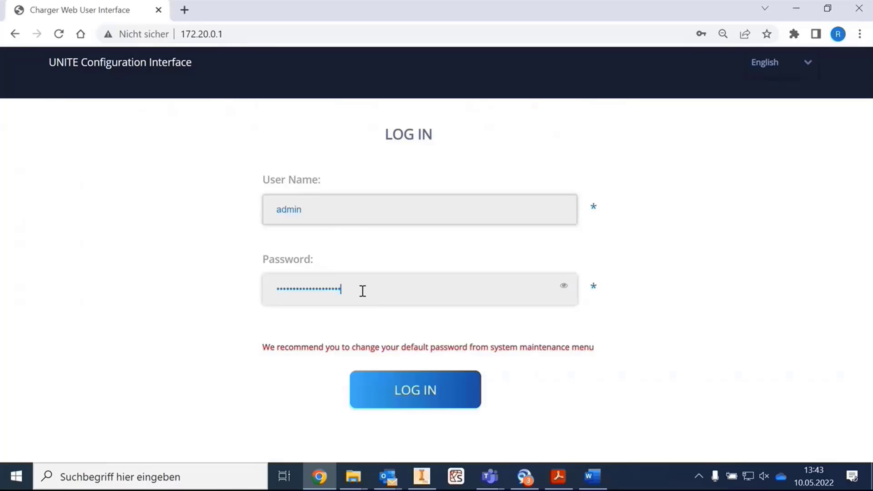
{"action": "left_click", "coordinate": [410, 381]}
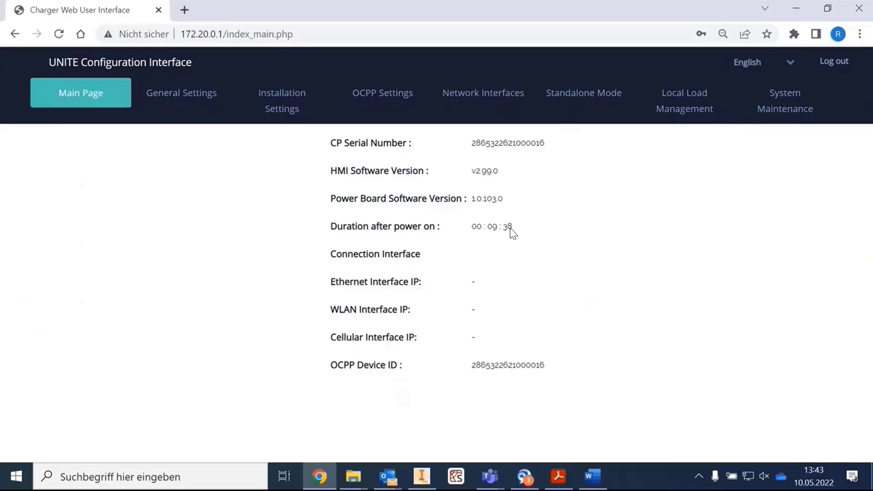
Review the available LED dimming levels and standby LED behaviour options in the general settings.
{"action": "left_click", "coordinate": [191, 101]}
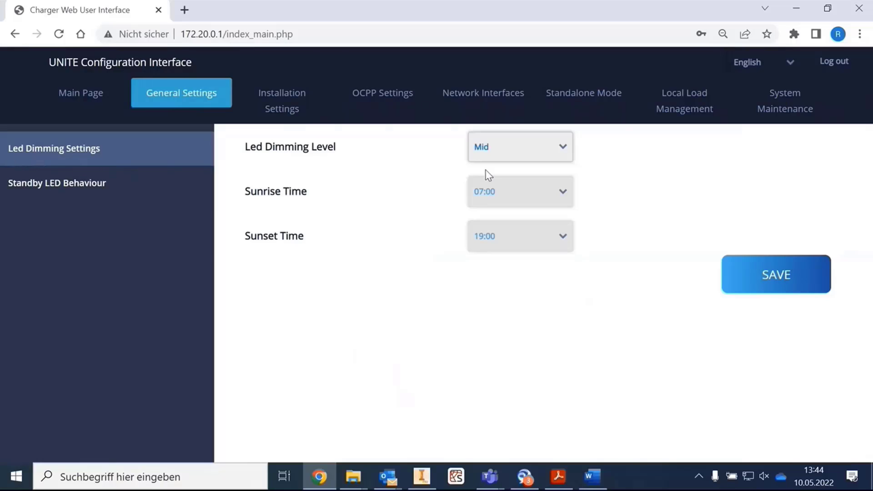
{"action": "left_click", "coordinate": [539, 156]}
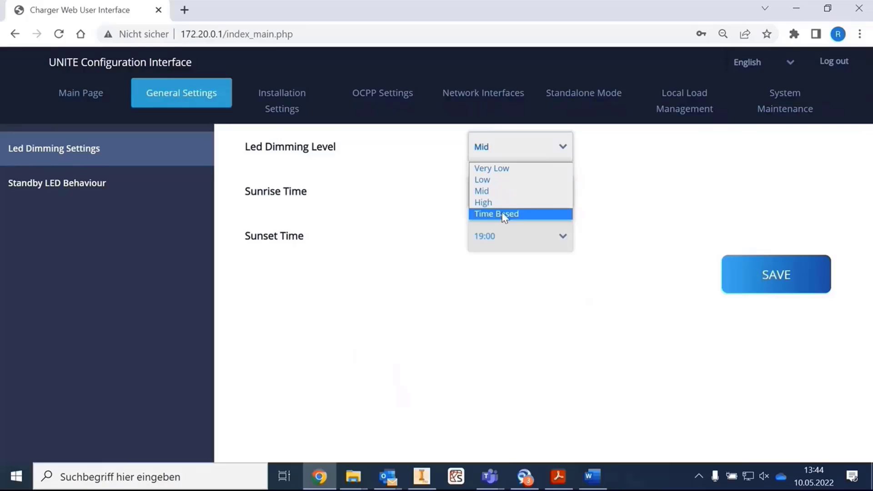
{"action": "left_click", "coordinate": [670, 194]}
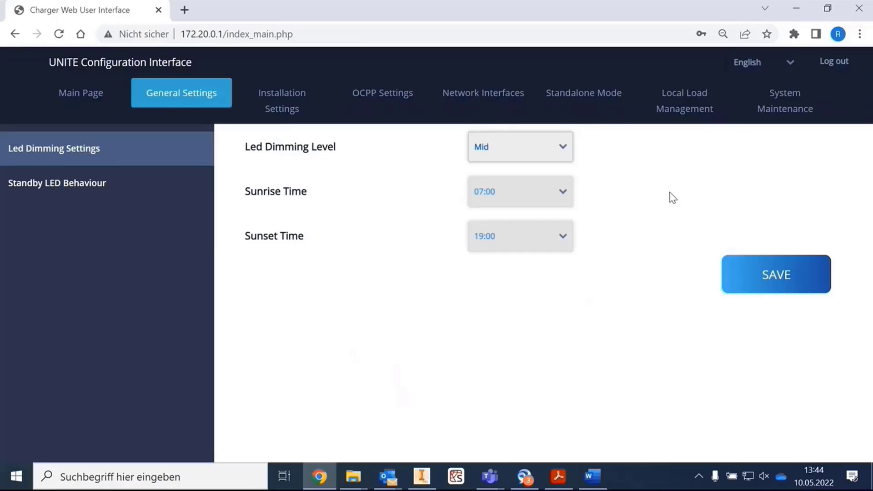
{"action": "left_click", "coordinate": [99, 188]}
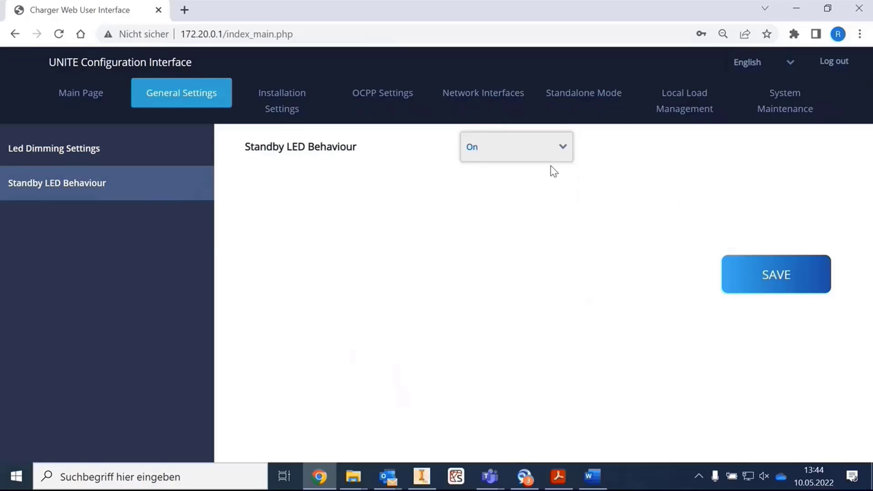
{"action": "left_click", "coordinate": [556, 152]}
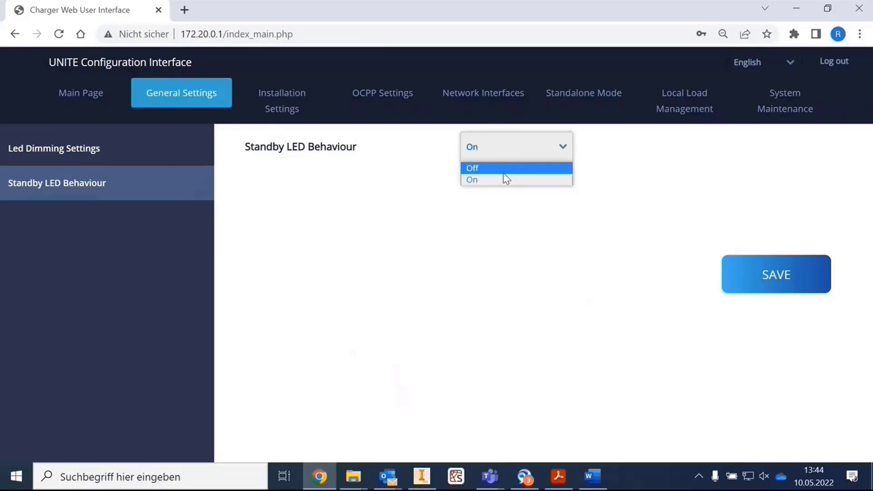
{"action": "left_click", "coordinate": [364, 232]}
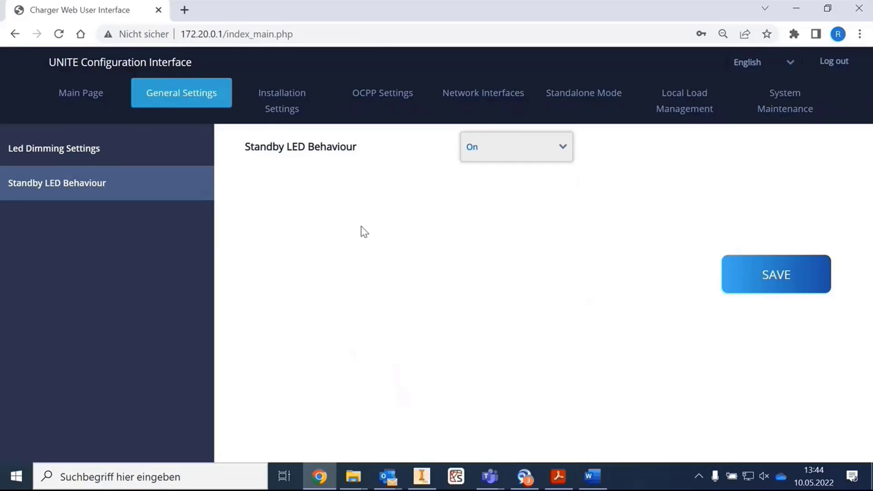
Review the earthing system choices and the current limiter phase choices in the installation settings.
{"action": "left_click", "coordinate": [280, 111]}
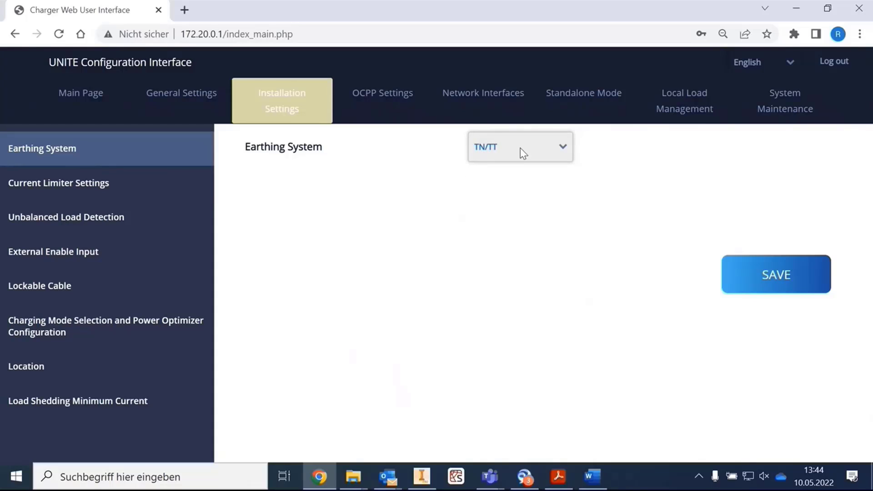
{"action": "left_click", "coordinate": [565, 148]}
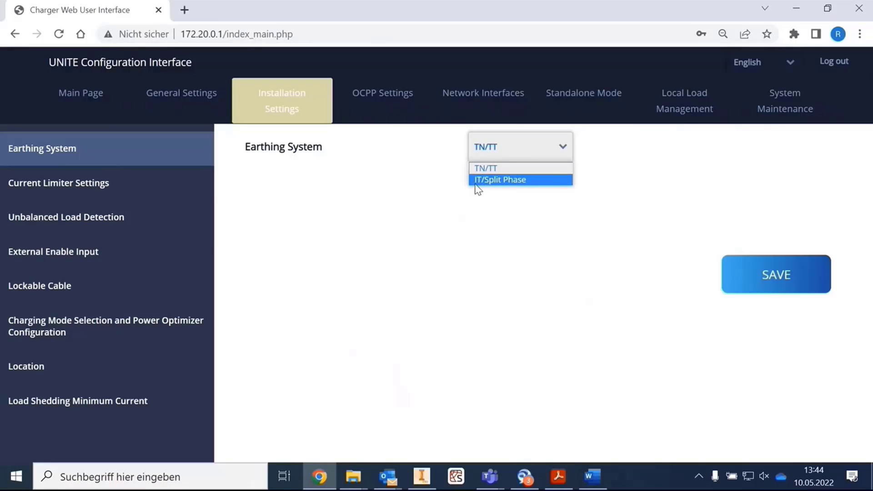
{"action": "left_click", "coordinate": [433, 220]}
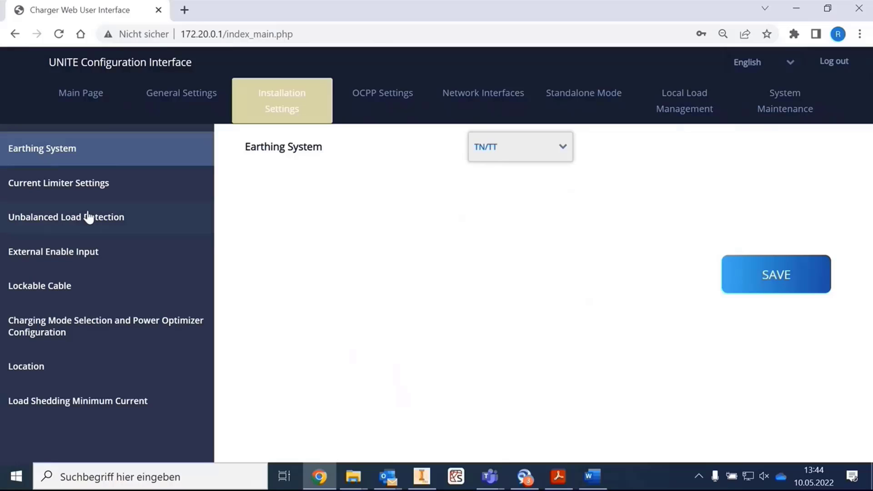
{"action": "left_click", "coordinate": [83, 191]}
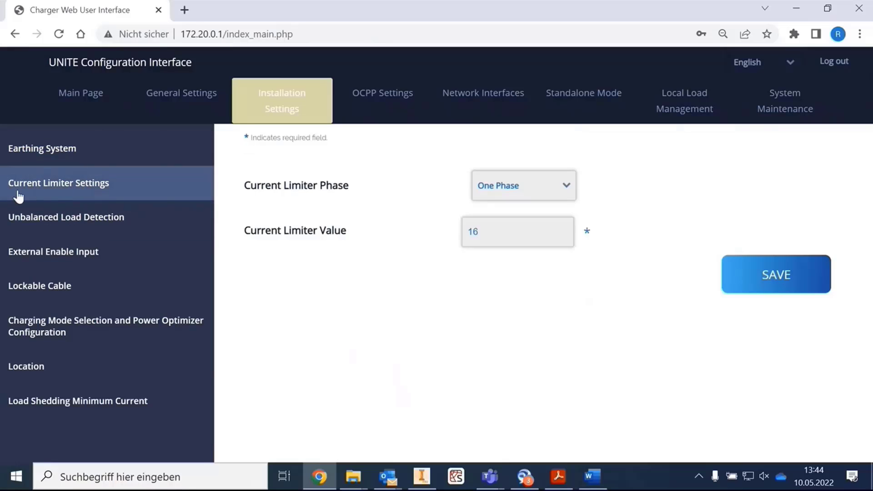
{"action": "left_click", "coordinate": [564, 189]}
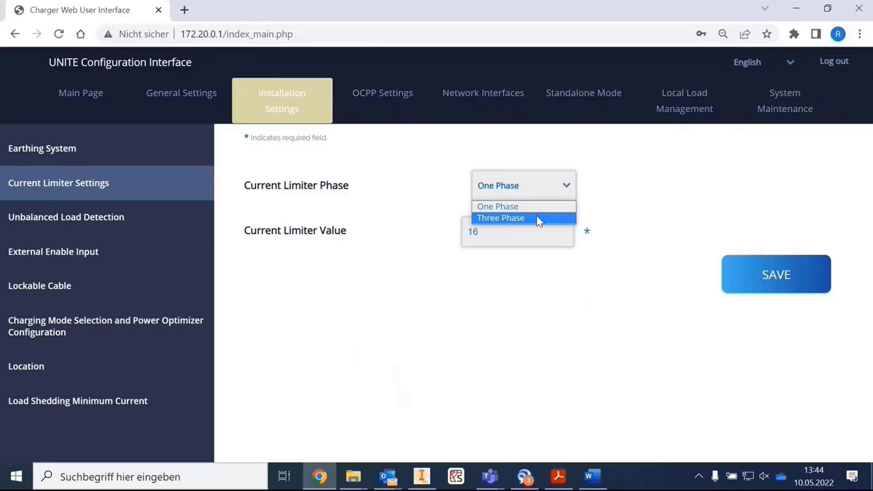
{"action": "left_click", "coordinate": [623, 199]}
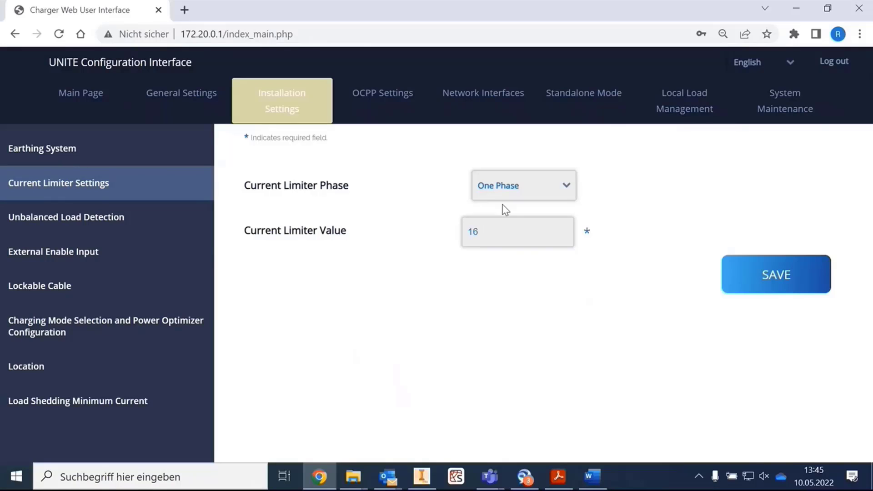
Enable unbalanced load detection and set its maximum current to 16.
{"action": "left_click", "coordinate": [98, 217]}
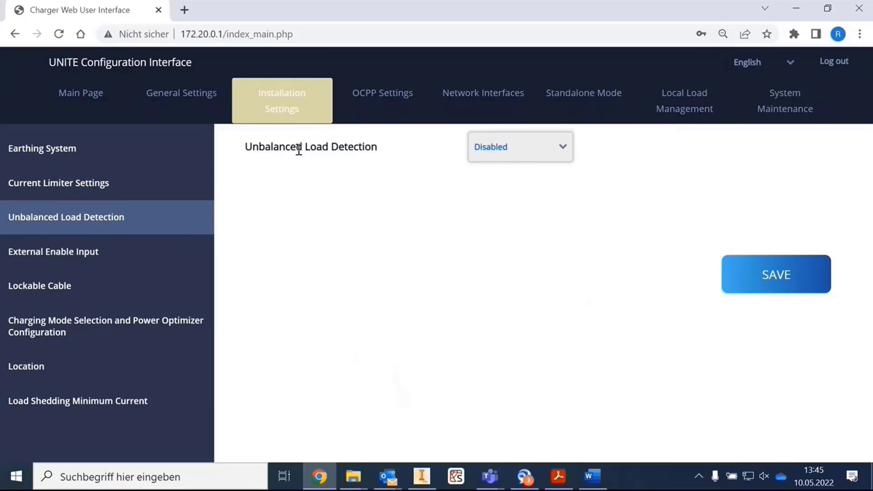
{"action": "left_click", "coordinate": [567, 149]}
{"action": "left_click", "coordinate": [547, 180]}
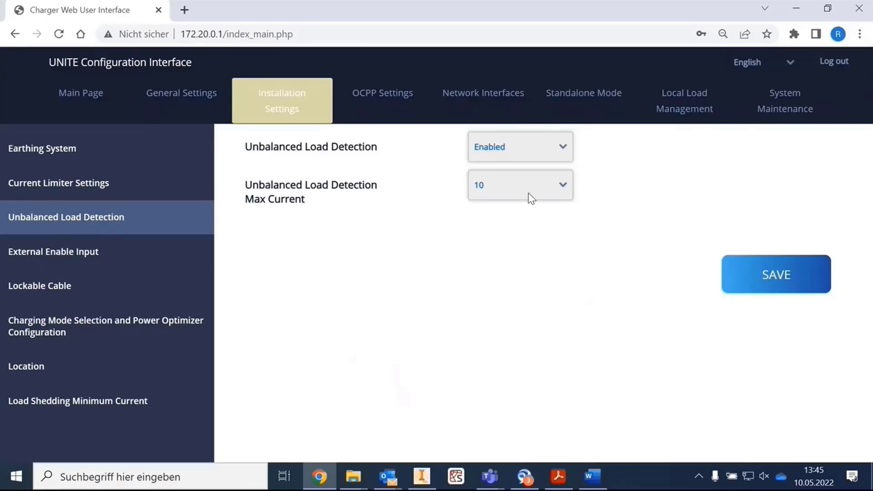
{"action": "left_click", "coordinate": [560, 193]}
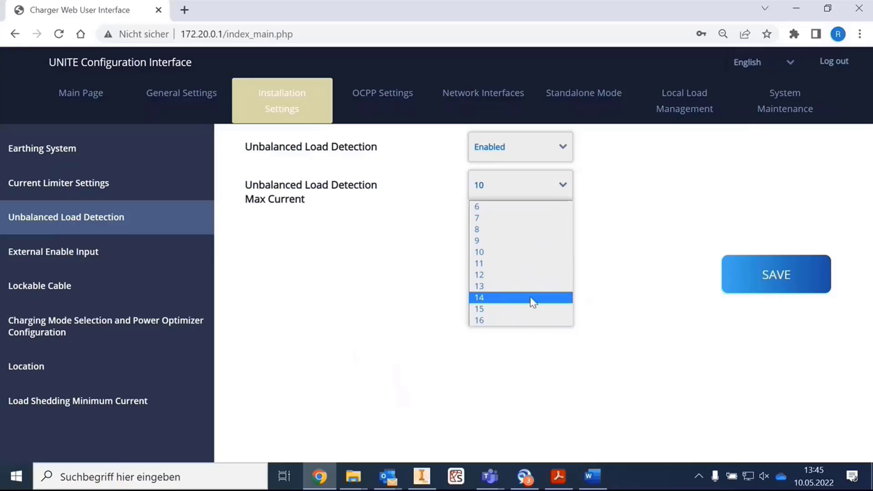
{"action": "left_click", "coordinate": [523, 322]}
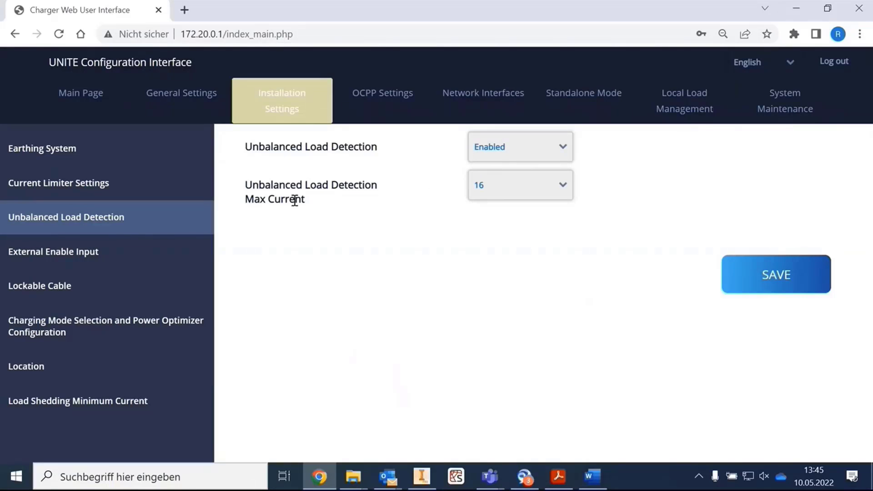
Set unbalanced load detection back to Disabled and go to the external enable input settings without saving.
{"action": "left_click", "coordinate": [523, 157]}
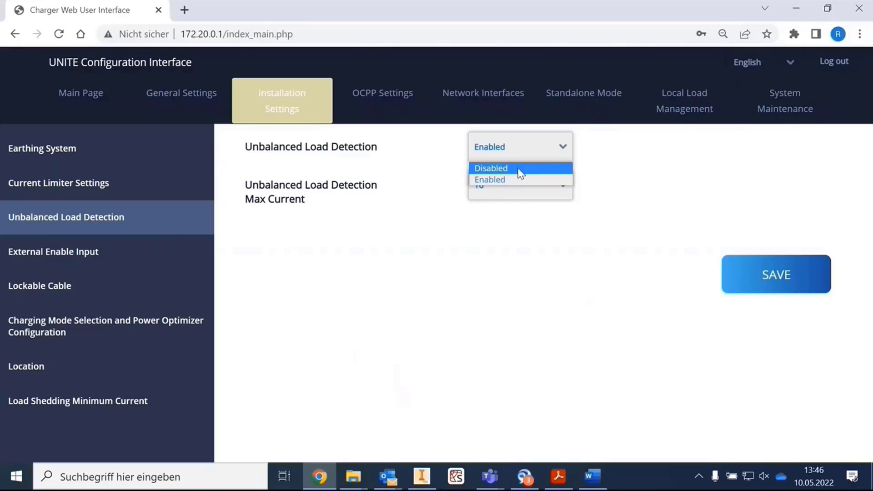
{"action": "left_click", "coordinate": [519, 169]}
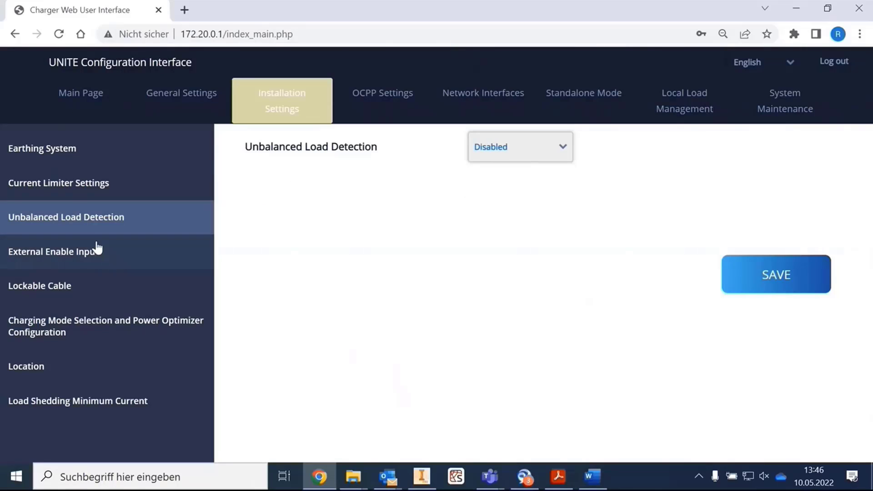
{"action": "left_click", "coordinate": [102, 251]}
{"action": "left_click", "coordinate": [408, 307]}
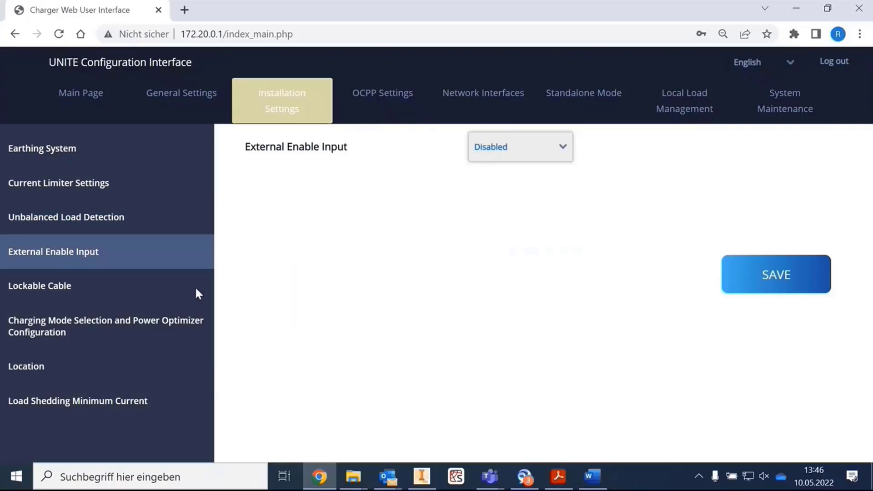
Switch the external enable input to Enabled and back to Disabled, and go to the lockable cable settings without saving.
{"action": "left_click", "coordinate": [540, 163]}
{"action": "left_click", "coordinate": [525, 182]}
{"action": "left_click", "coordinate": [516, 151]}
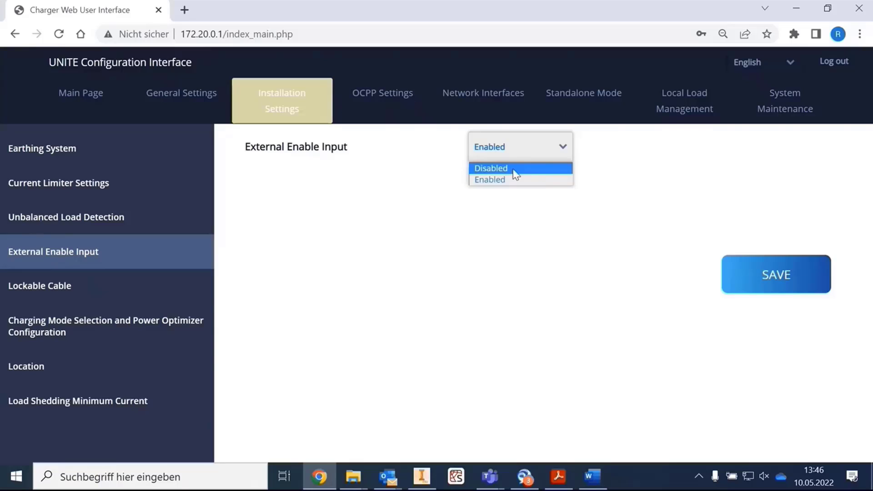
{"action": "left_click", "coordinate": [515, 169]}
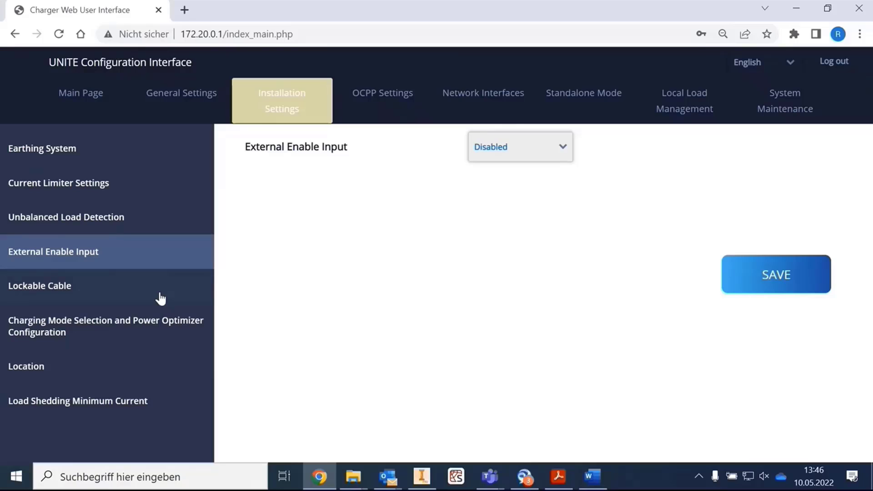
{"action": "left_click", "coordinate": [74, 291]}
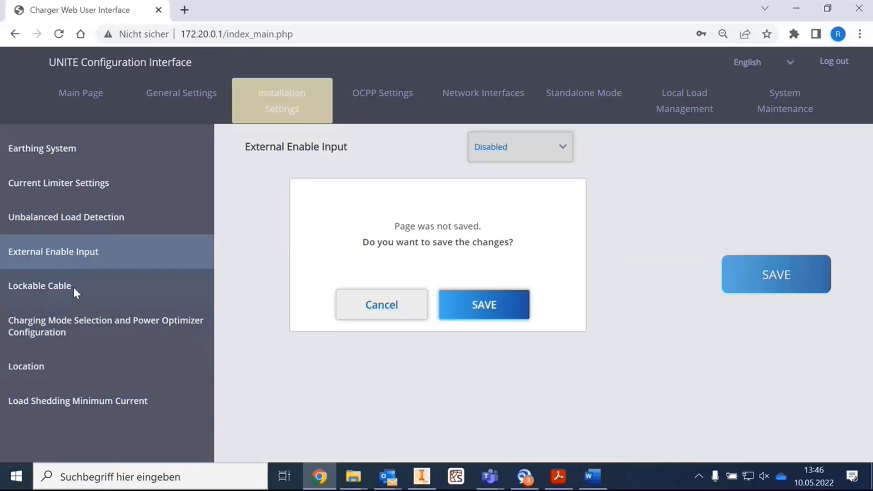
{"action": "left_click", "coordinate": [406, 313]}
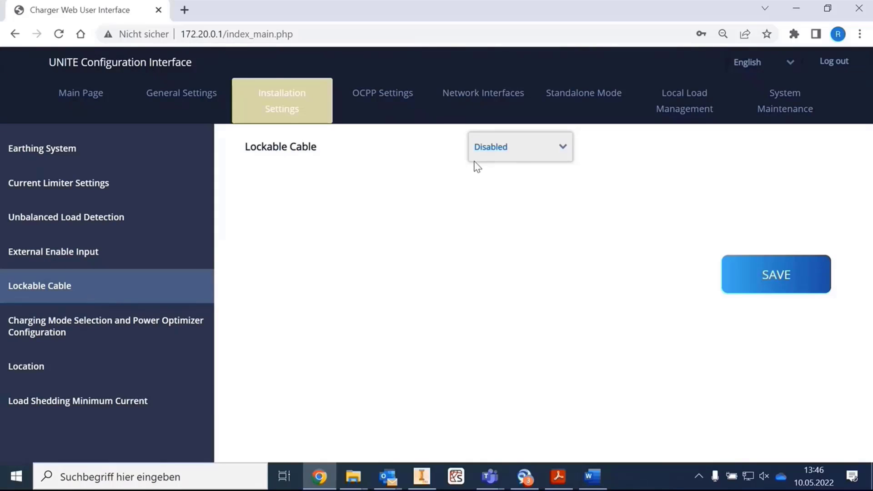
Switch the lockable cable setting to Enabled and back to Disabled, and save the page when leaving it.
{"action": "left_click", "coordinate": [527, 154]}
{"action": "left_click", "coordinate": [510, 182]}
{"action": "left_click", "coordinate": [525, 155]}
{"action": "left_click", "coordinate": [525, 168]}
{"action": "left_click", "coordinate": [128, 332]}
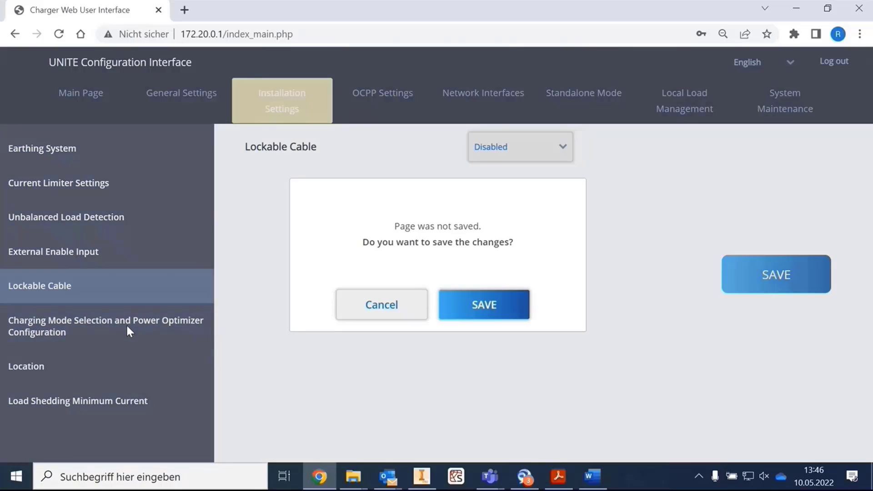
{"action": "left_click", "coordinate": [468, 311]}
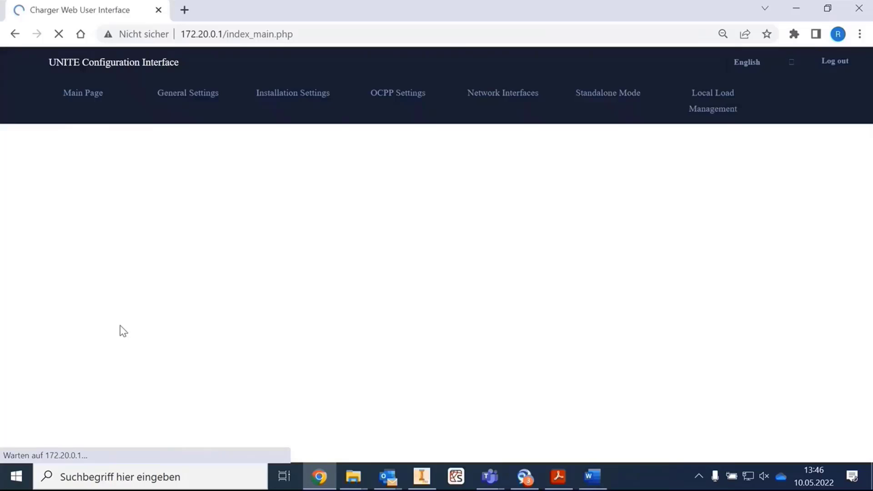
Review the operation mode choices, keeping Normal, and the power optimizer total current limit choices in the installation settings.
{"action": "left_click", "coordinate": [192, 109]}
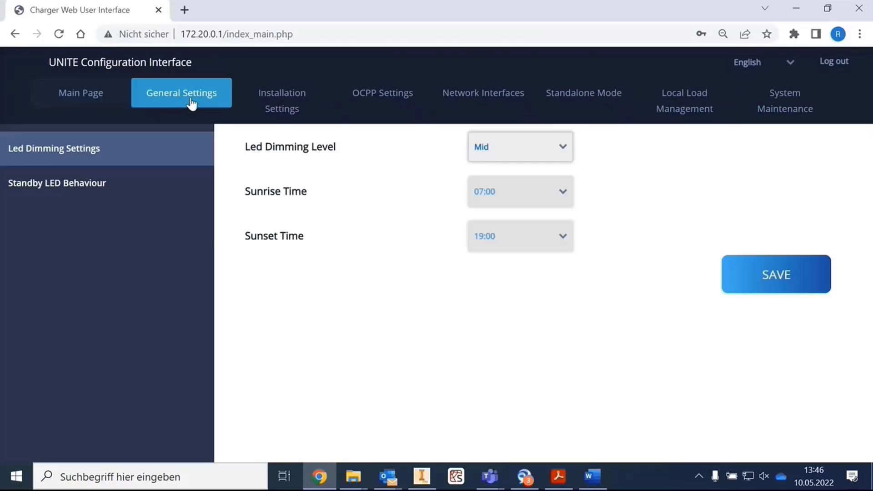
{"action": "left_click", "coordinate": [268, 102]}
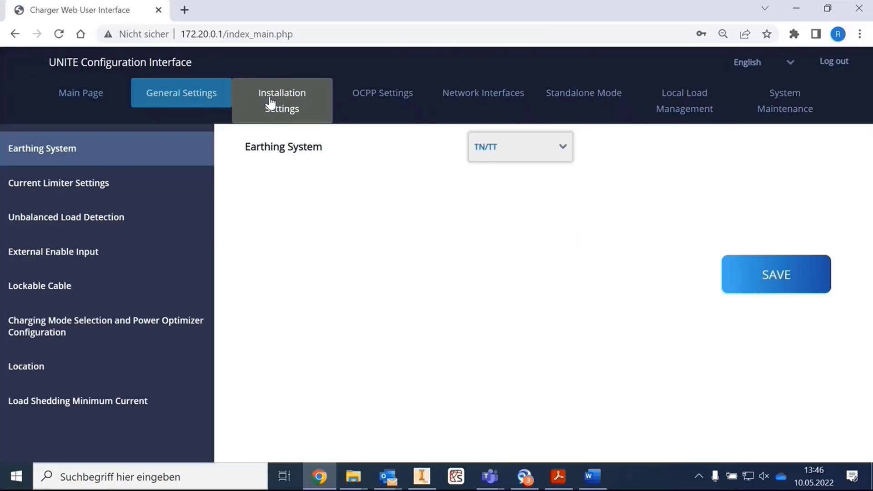
{"action": "left_click", "coordinate": [76, 326]}
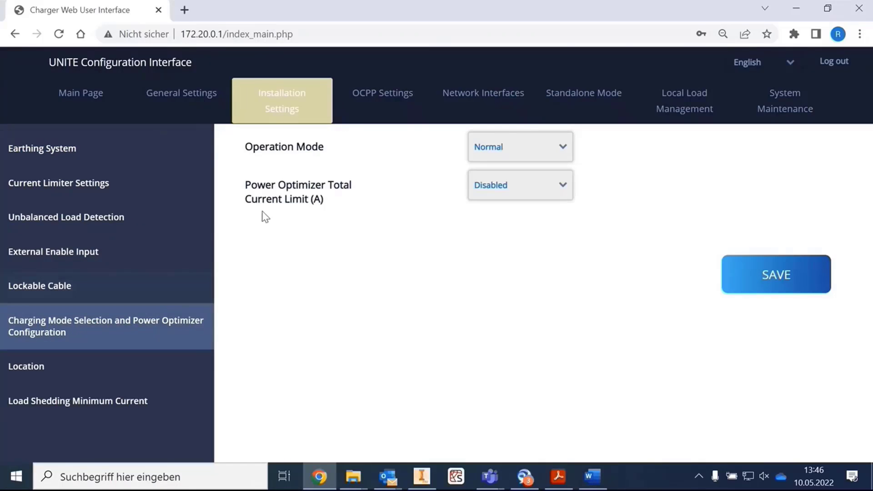
{"action": "left_click", "coordinate": [498, 150]}
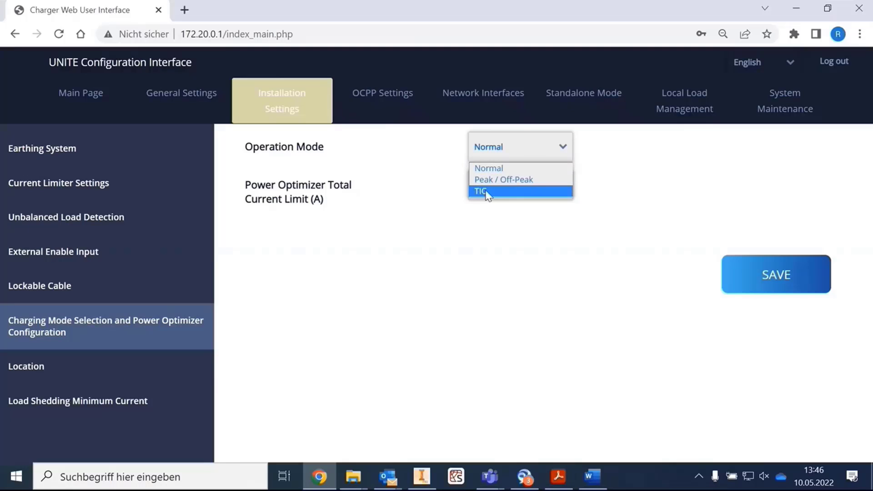
{"action": "left_click", "coordinate": [489, 168]}
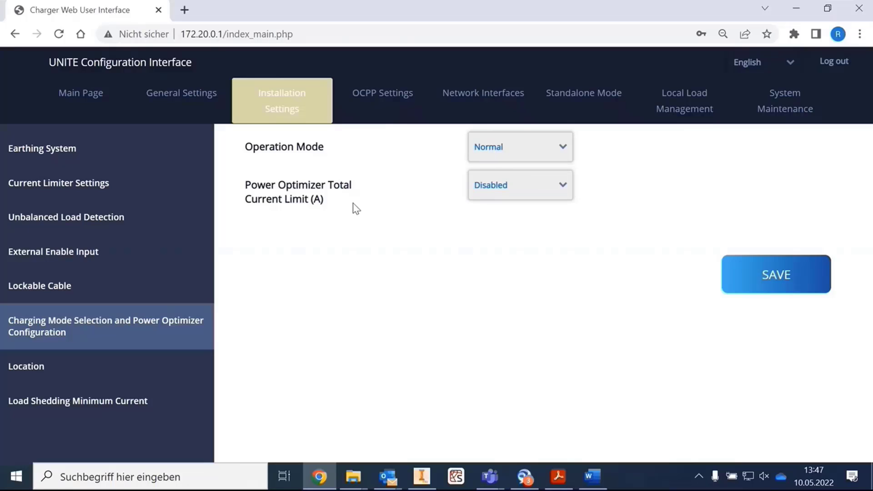
{"action": "left_click", "coordinate": [494, 188]}
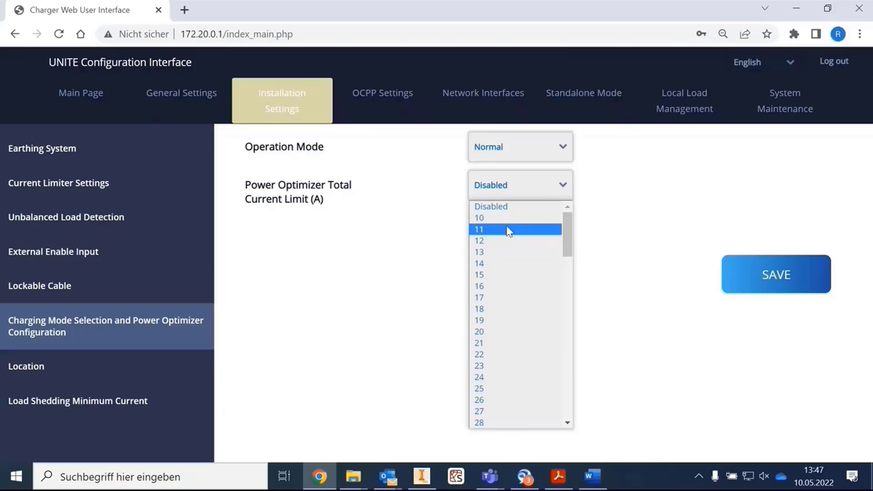
{"action": "scroll", "coordinate": [541, 308], "scroll_direction": "down", "scroll_amount": 3}
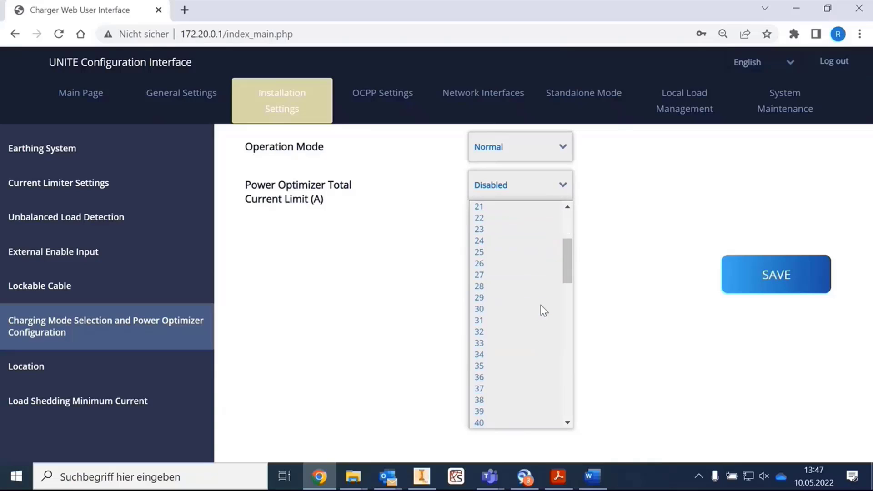
{"action": "scroll", "coordinate": [541, 306], "scroll_direction": "down", "scroll_amount": 10}
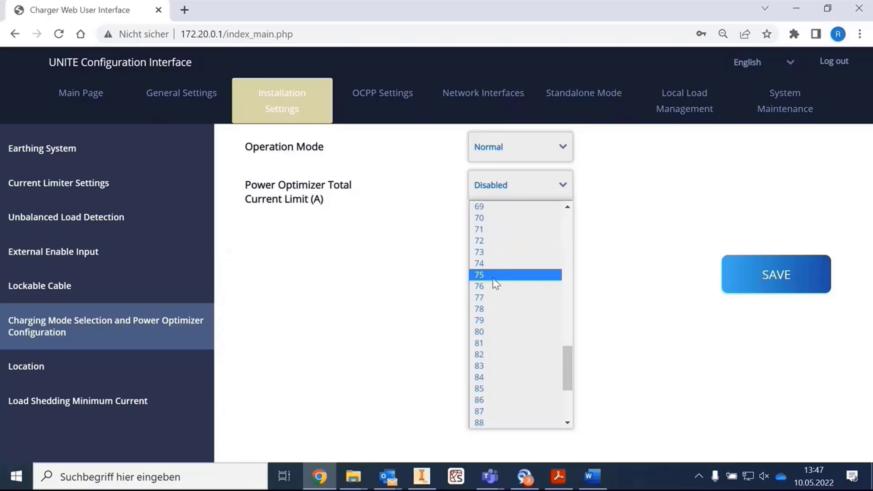
{"action": "left_click", "coordinate": [396, 288]}
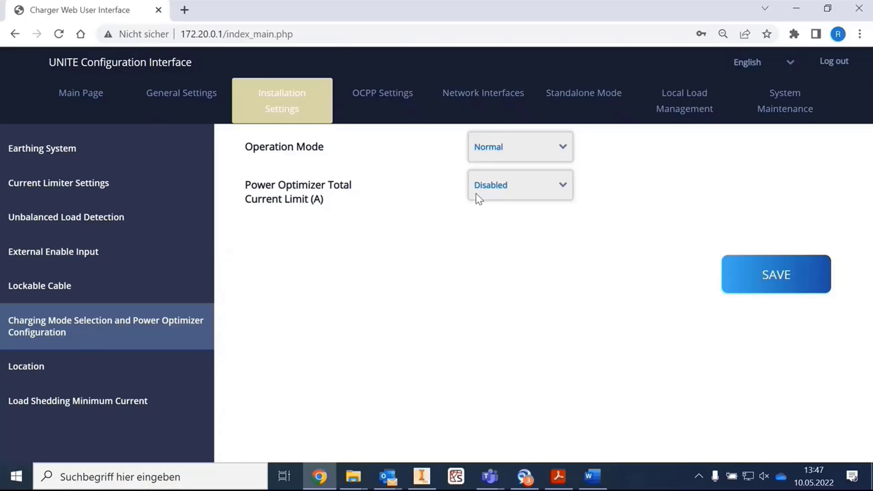
Review the location choices and the load shedding minimum current choices in the installation settings.
{"action": "left_click", "coordinate": [45, 376]}
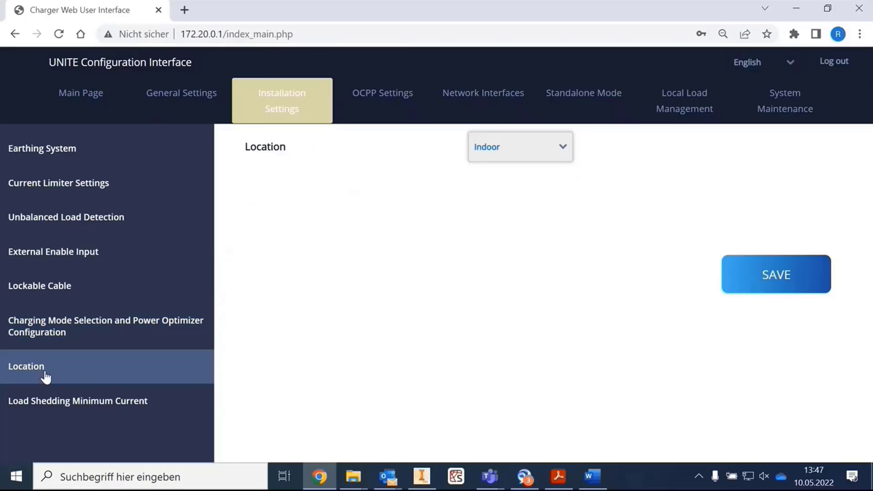
{"action": "left_click", "coordinate": [497, 152]}
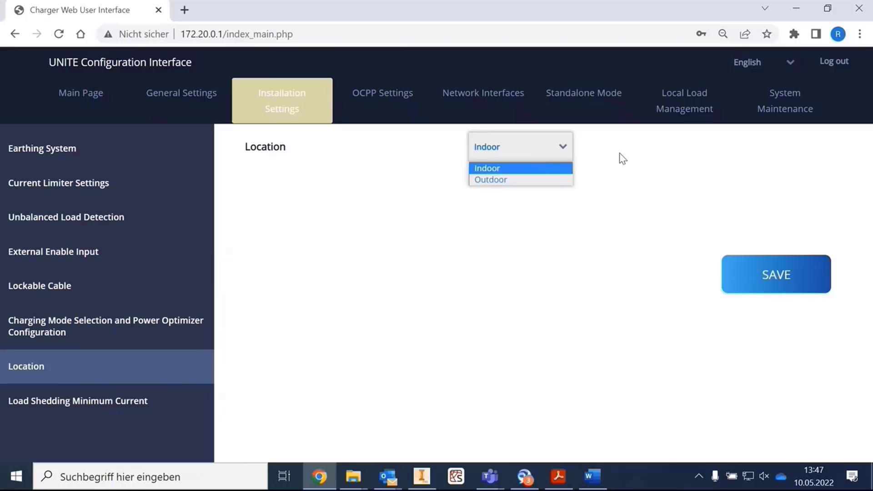
{"action": "left_click", "coordinate": [402, 184]}
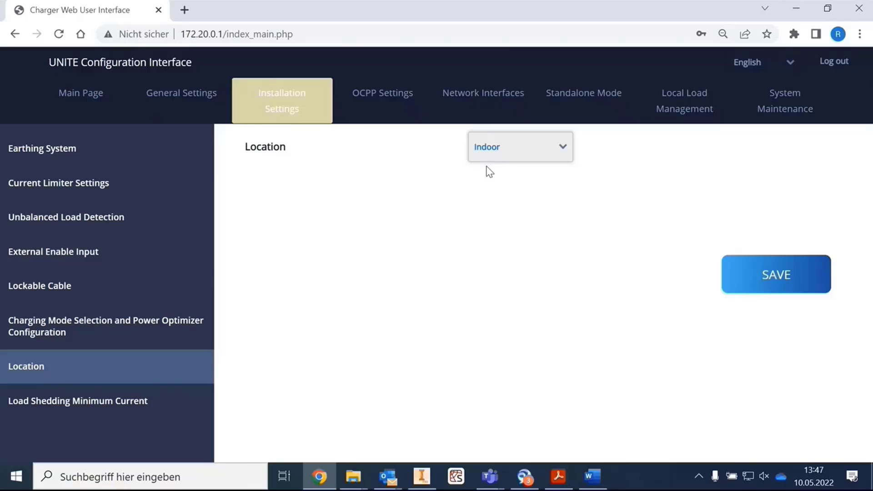
{"action": "left_click", "coordinate": [86, 401]}
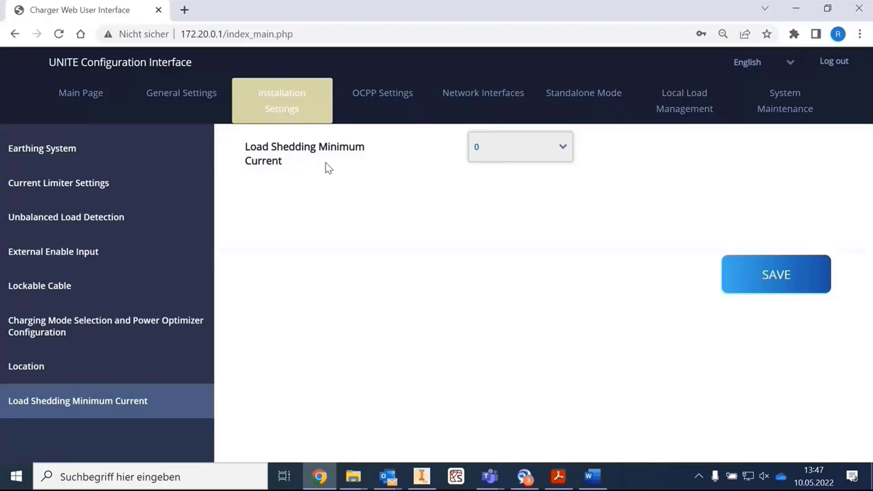
{"action": "left_click", "coordinate": [551, 150]}
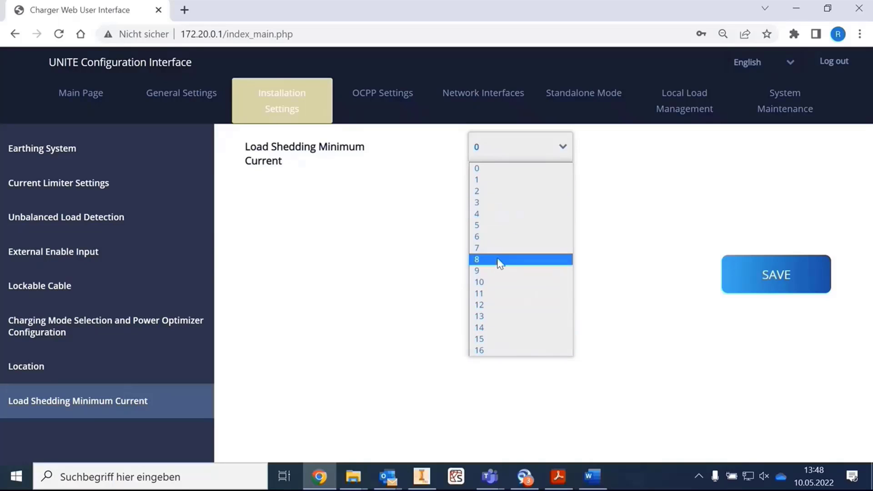
{"action": "left_click", "coordinate": [342, 271]}
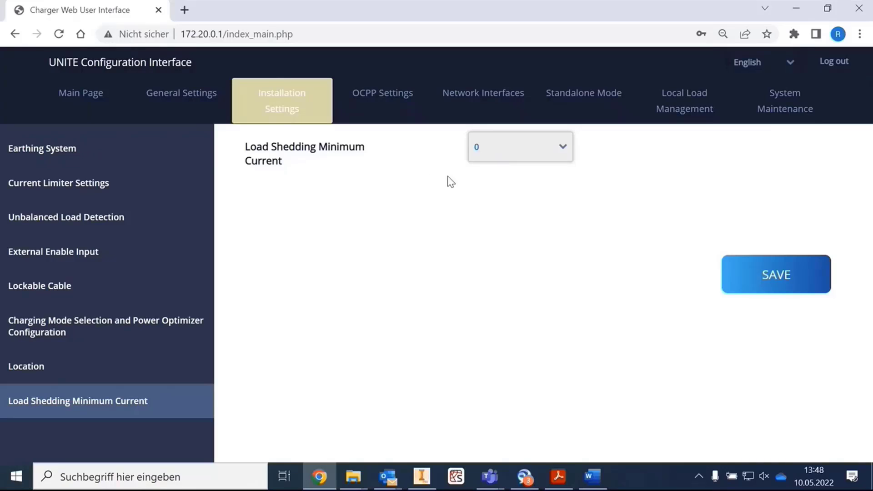
Examine the OCPP connection settings, including the central system address and the FreeModeActive choices.
{"action": "left_click", "coordinate": [382, 95]}
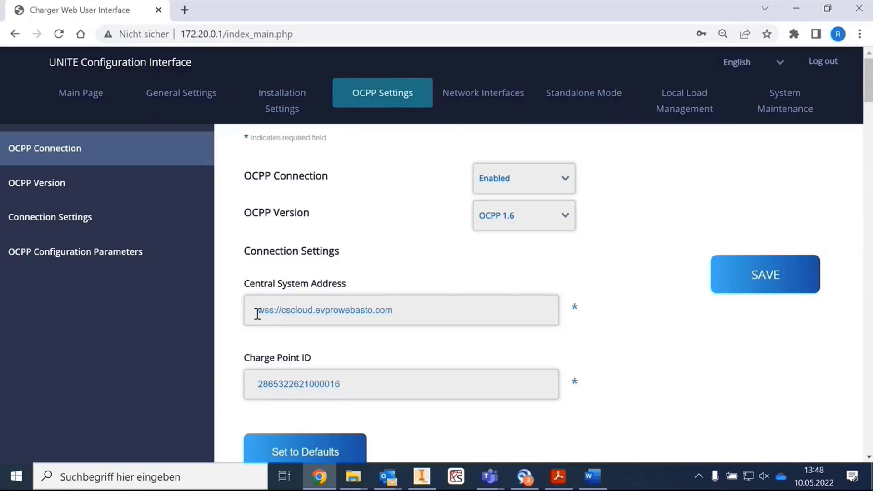
{"action": "left_click_drag", "start_coordinate": [258, 313], "coordinate": [394, 310]}
{"action": "scroll", "coordinate": [394, 312], "scroll_direction": "down", "scroll_amount": 3}
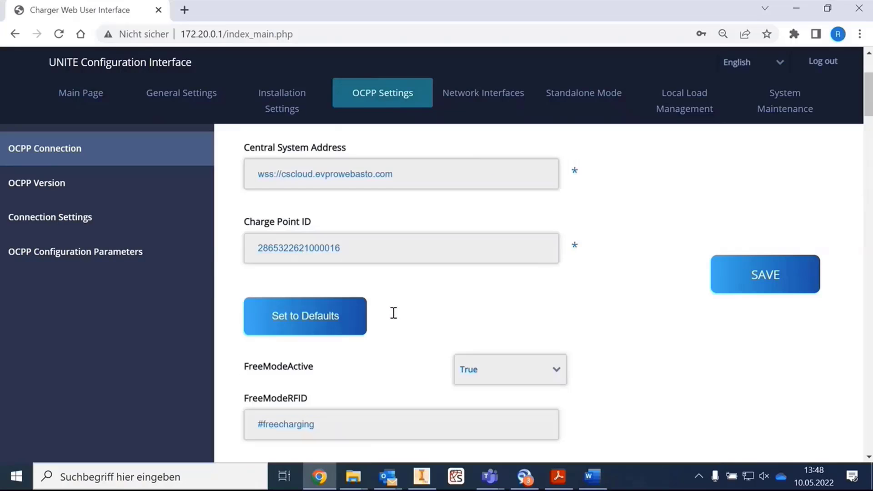
{"action": "scroll", "coordinate": [407, 285], "scroll_direction": "down", "scroll_amount": 2}
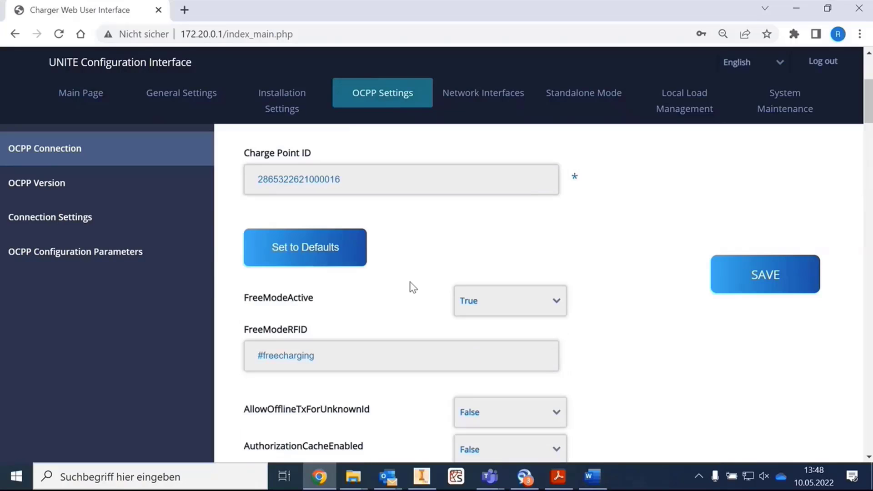
{"action": "scroll", "coordinate": [412, 287], "scroll_direction": "down", "scroll_amount": 2}
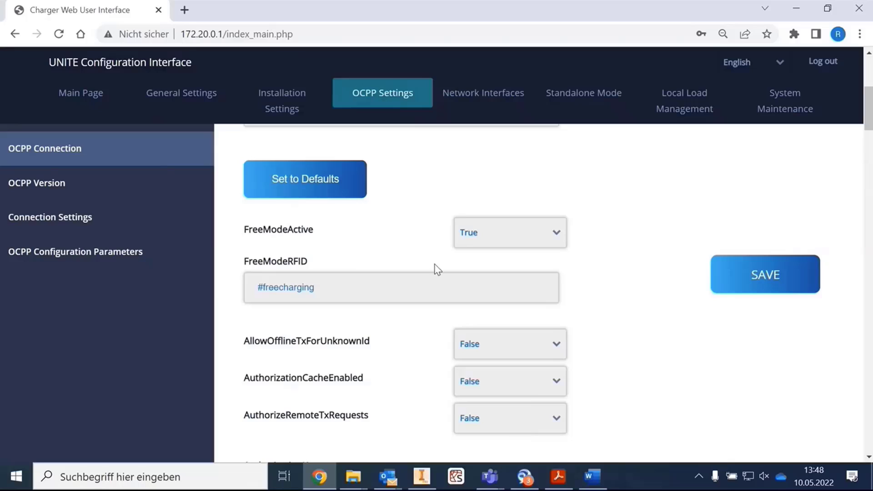
{"action": "left_click", "coordinate": [513, 239]}
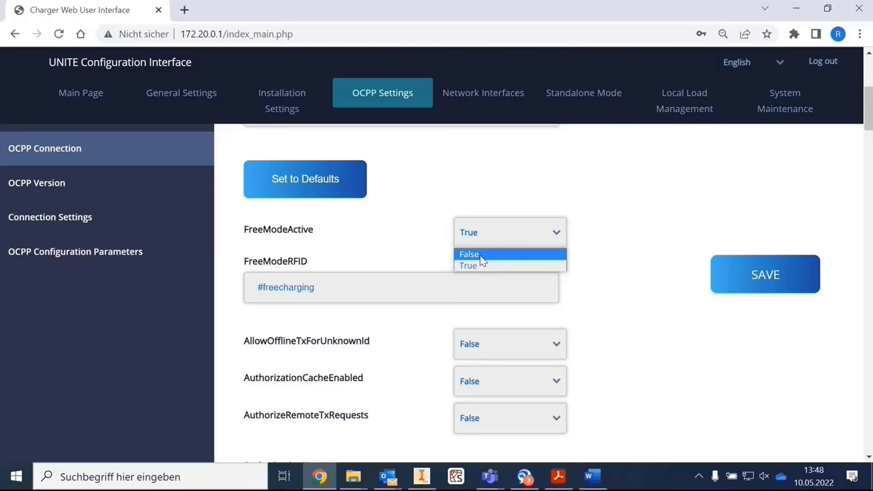
{"action": "left_click", "coordinate": [402, 251]}
Look through the remaining OCPP configuration parameters and return to the OCPP connection setting.
{"action": "scroll", "coordinate": [418, 291], "scroll_direction": "down", "scroll_amount": 3}
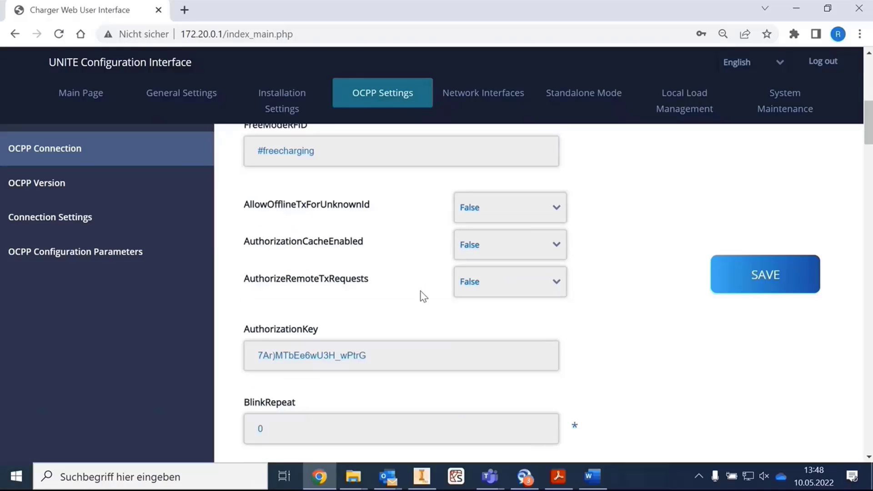
{"action": "scroll", "coordinate": [421, 296], "scroll_direction": "down", "scroll_amount": 4}
{"action": "scroll", "coordinate": [409, 281], "scroll_direction": "up", "scroll_amount": 3}
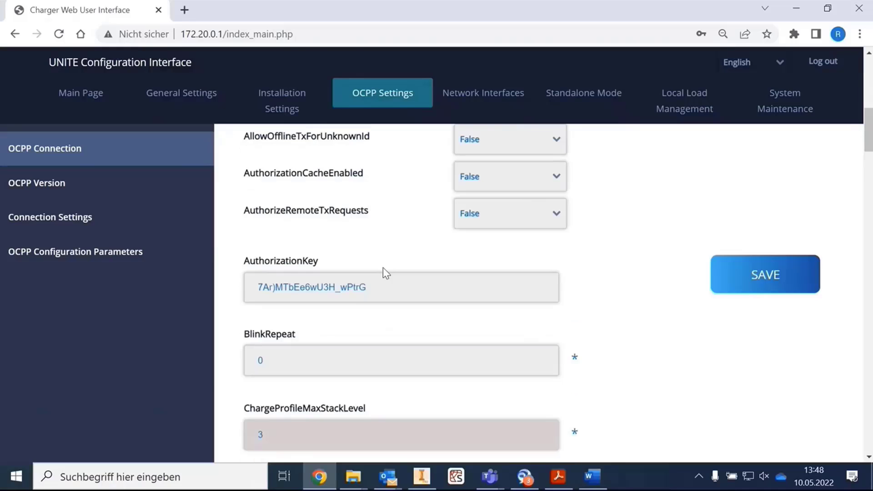
{"action": "scroll", "coordinate": [381, 323], "scroll_direction": "down", "scroll_amount": 4}
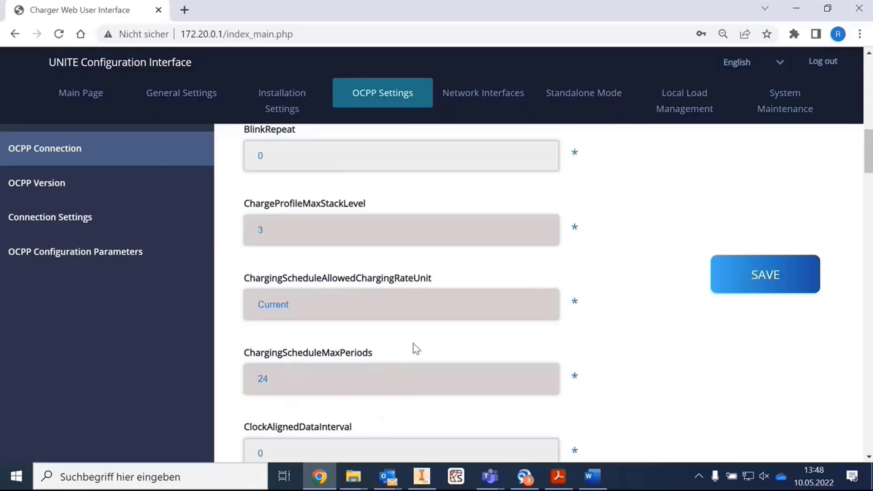
{"action": "scroll", "coordinate": [415, 349], "scroll_direction": "down", "scroll_amount": 10}
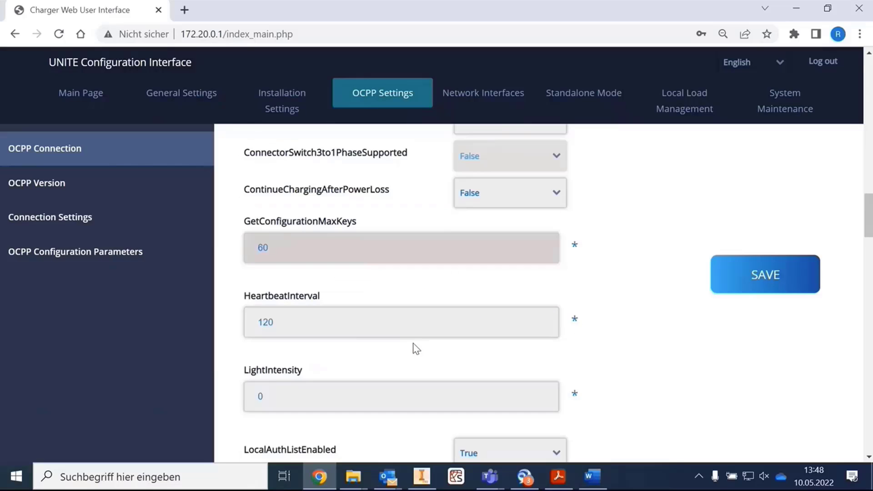
{"action": "scroll", "coordinate": [417, 349], "scroll_direction": "up", "scroll_amount": 15}
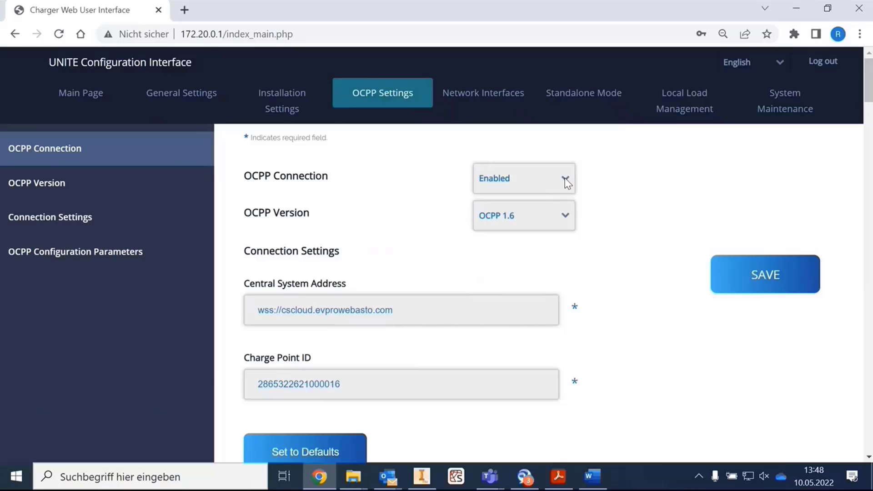
Check the standalone mode requirement, set the OCPP connection to Disabled, and save the OCPP settings.
{"action": "left_click", "coordinate": [582, 104]}
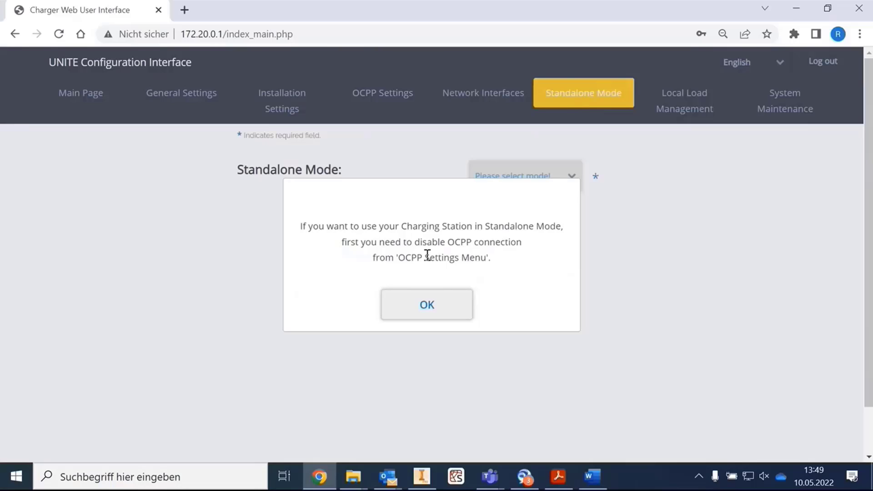
{"action": "left_click", "coordinate": [436, 319]}
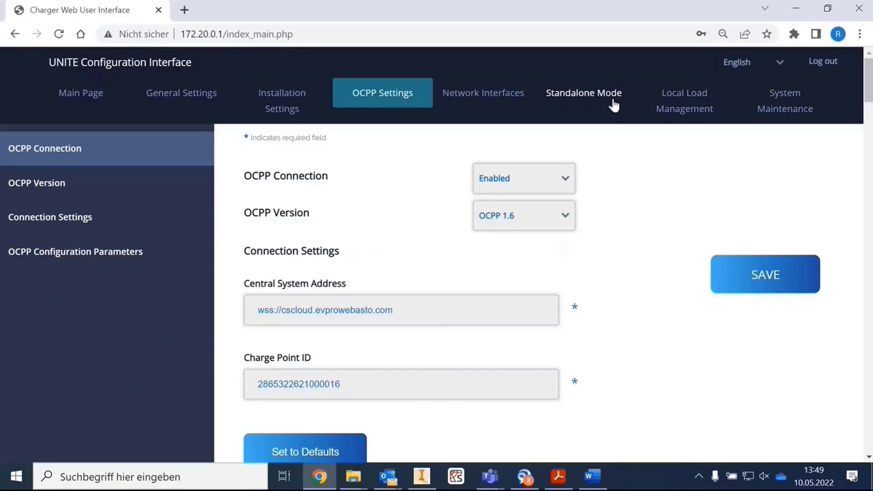
{"action": "left_click", "coordinate": [564, 179]}
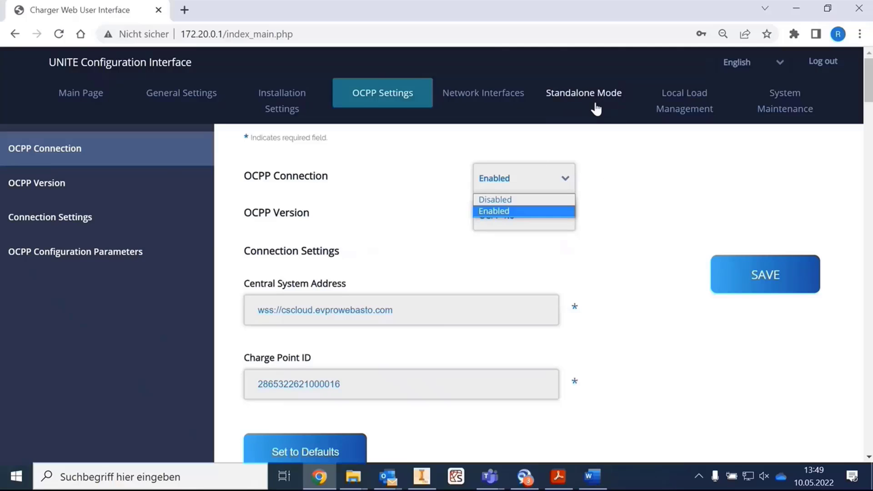
{"action": "left_click", "coordinate": [498, 201]}
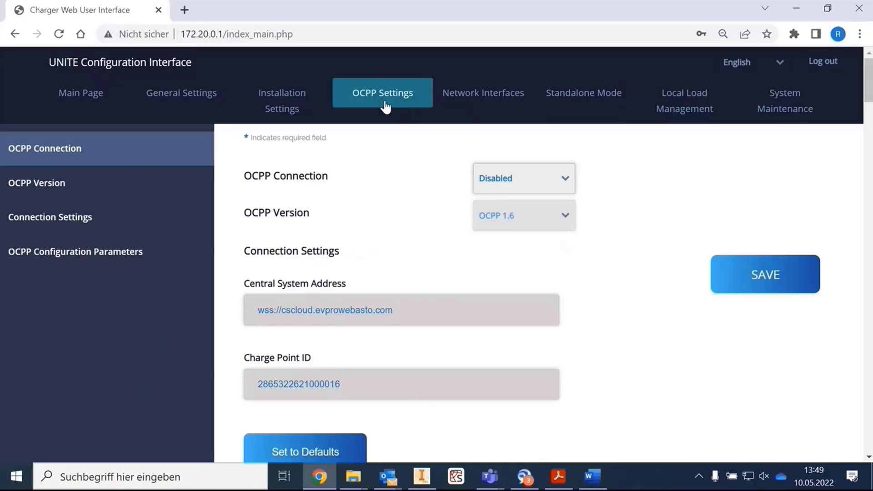
{"action": "left_click", "coordinate": [757, 276]}
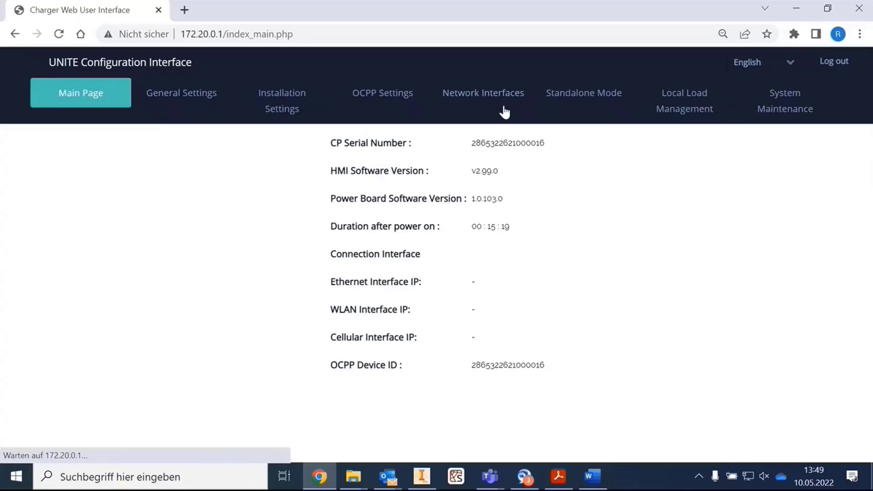
Set the standalone mode to RFID Local List.
{"action": "left_click", "coordinate": [498, 98]}
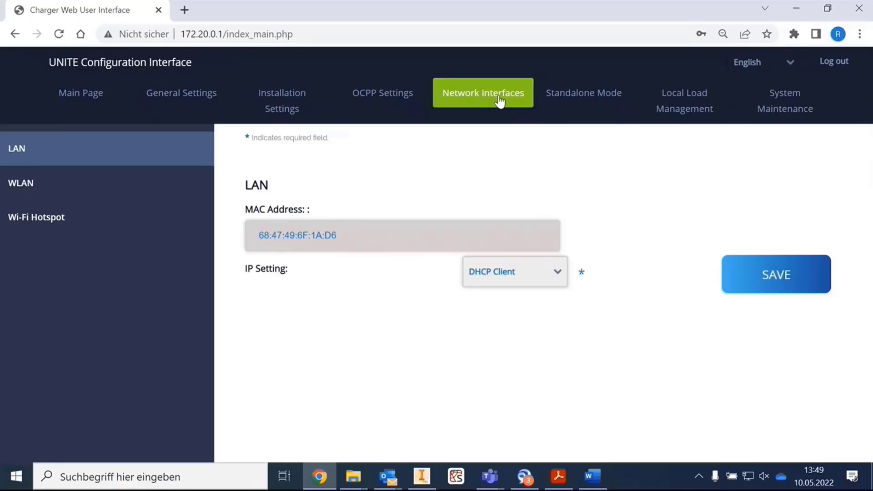
{"action": "left_click", "coordinate": [590, 97]}
{"action": "left_click", "coordinate": [564, 179]}
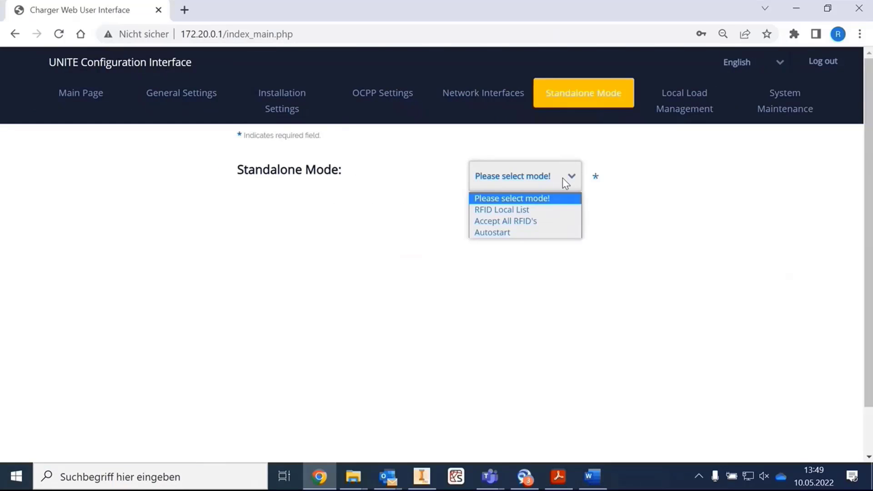
{"action": "left_click", "coordinate": [485, 212]}
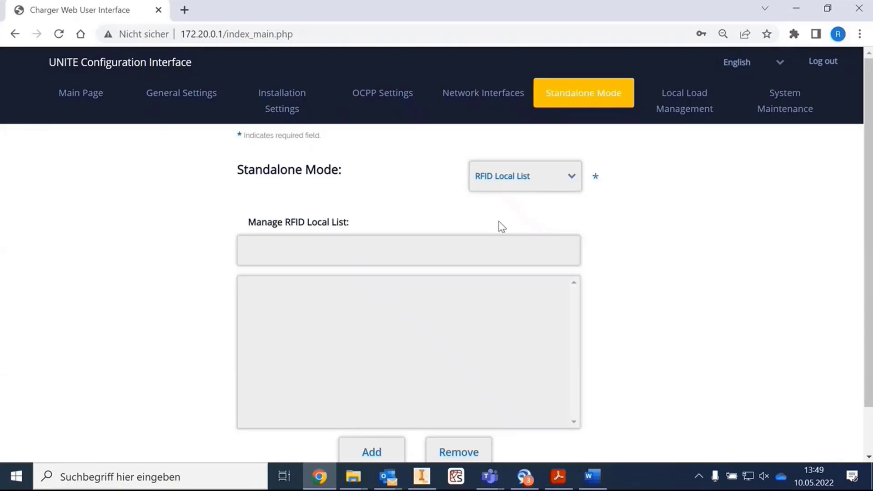
Try the Accept All RFID's standalone mode and review the remaining mode choices, including Autostart.
{"action": "left_click", "coordinate": [386, 254]}
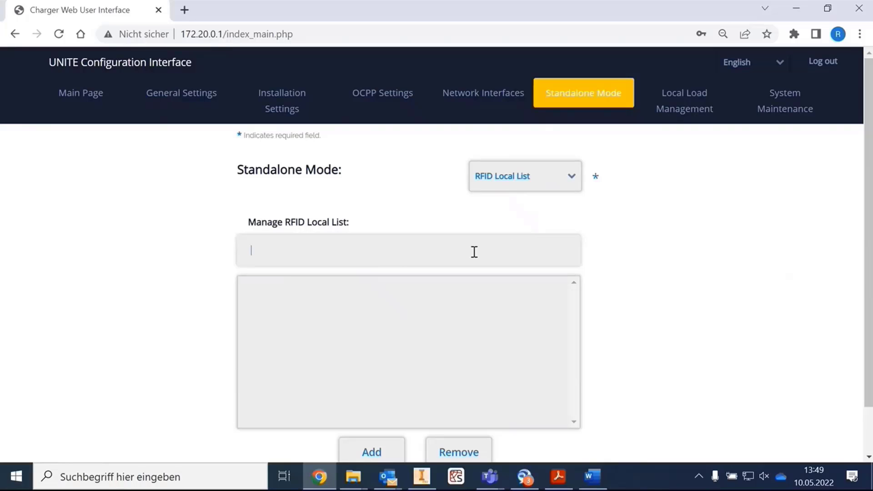
{"action": "left_click", "coordinate": [572, 182]}
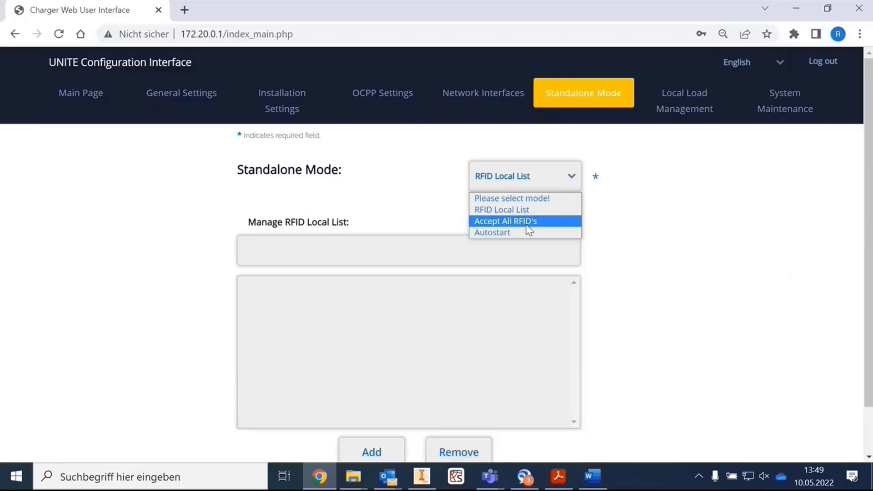
{"action": "left_click", "coordinate": [509, 224]}
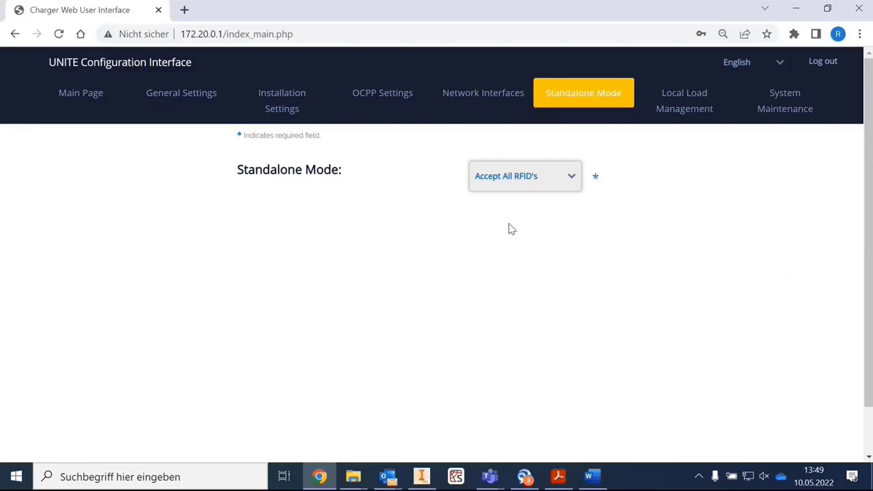
{"action": "left_click", "coordinate": [548, 181]}
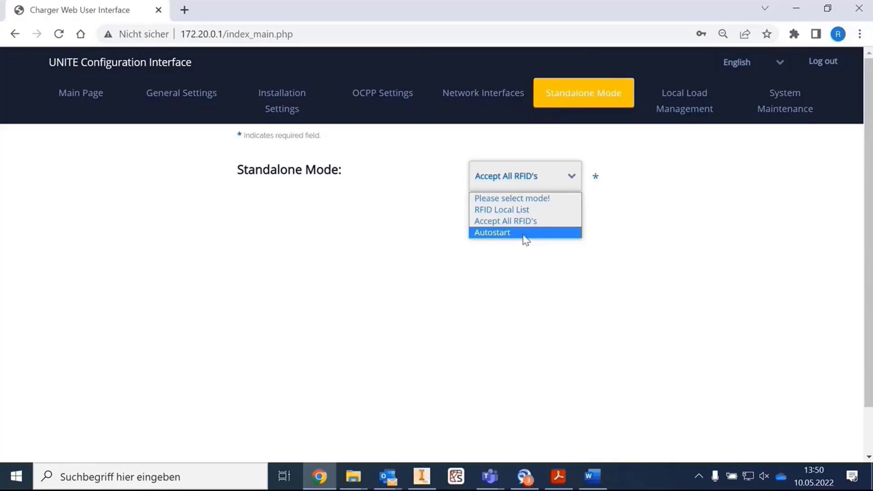
{"action": "left_click", "coordinate": [573, 187]}
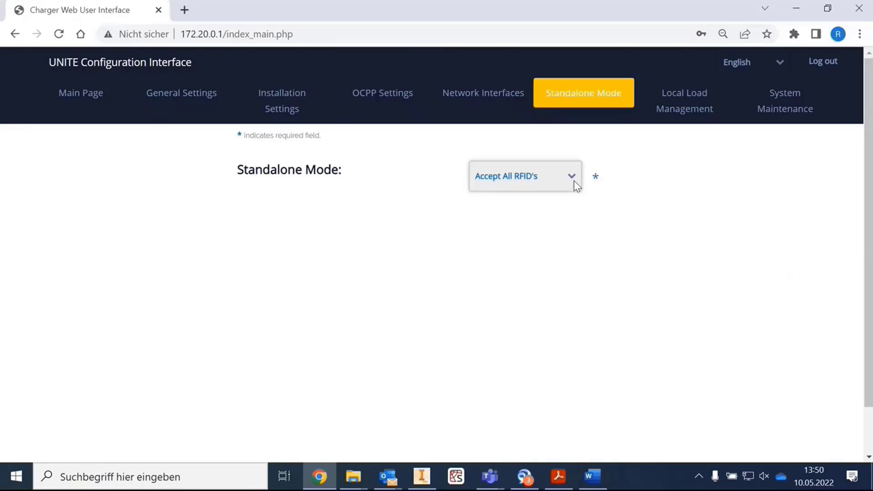
Discard the unsaved standalone mode change, and save the OCPP settings with the OCPP connection set to Enabled.
{"action": "left_click", "coordinate": [404, 97]}
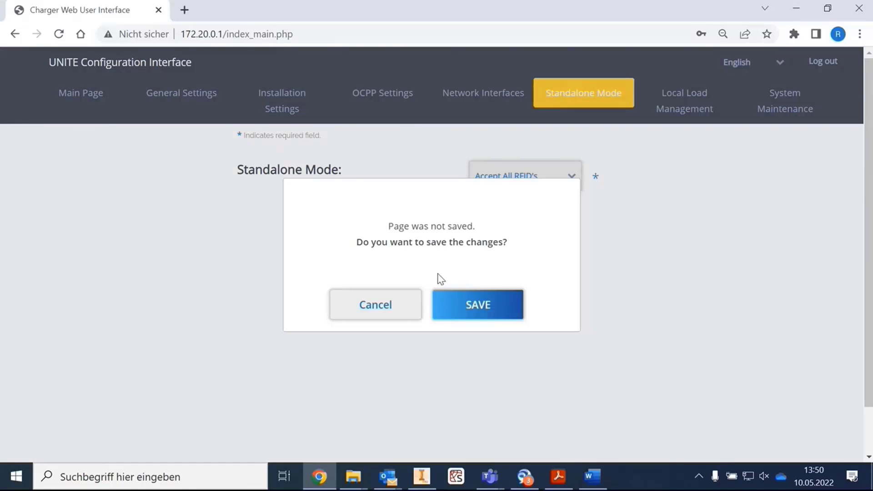
{"action": "left_click", "coordinate": [386, 310]}
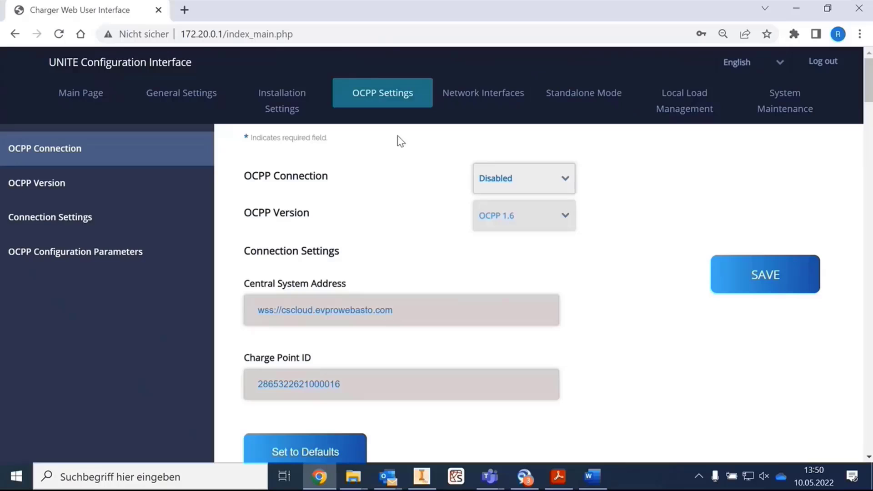
{"action": "left_click", "coordinate": [512, 179]}
{"action": "left_click", "coordinate": [505, 213]}
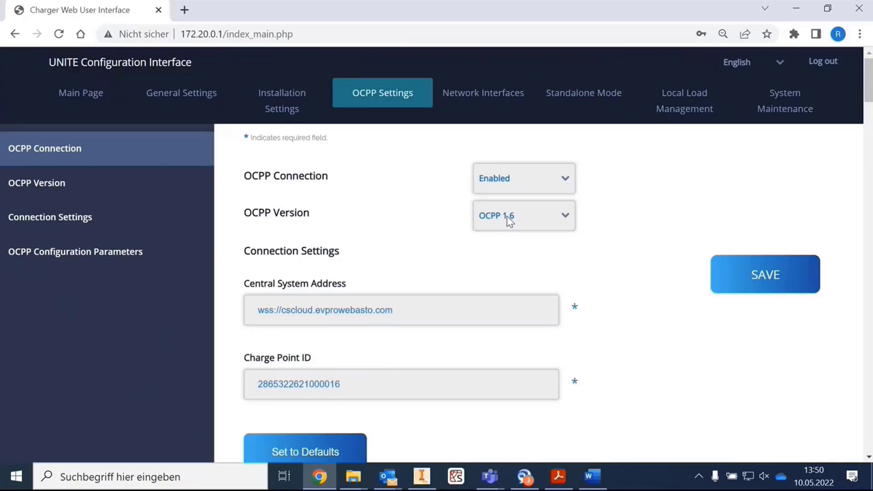
{"action": "left_click", "coordinate": [741, 284]}
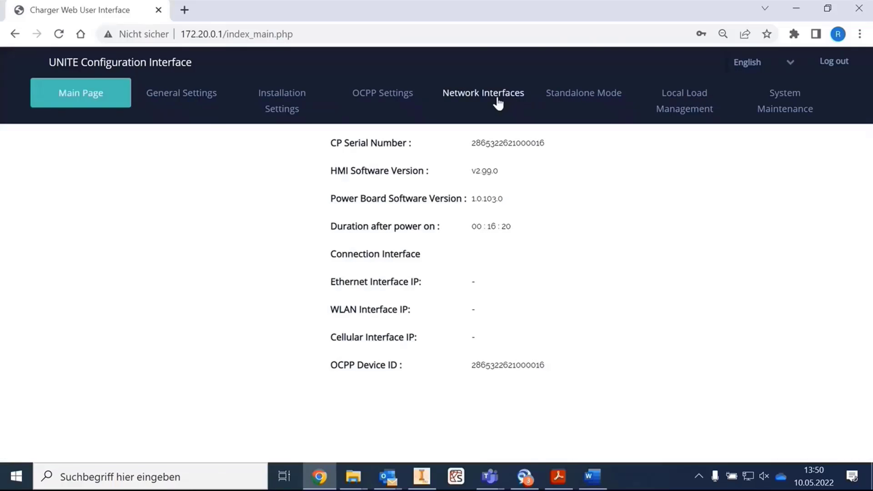
Examine the LAN network interface and its available IP setting choices.
{"action": "left_click", "coordinate": [497, 97]}
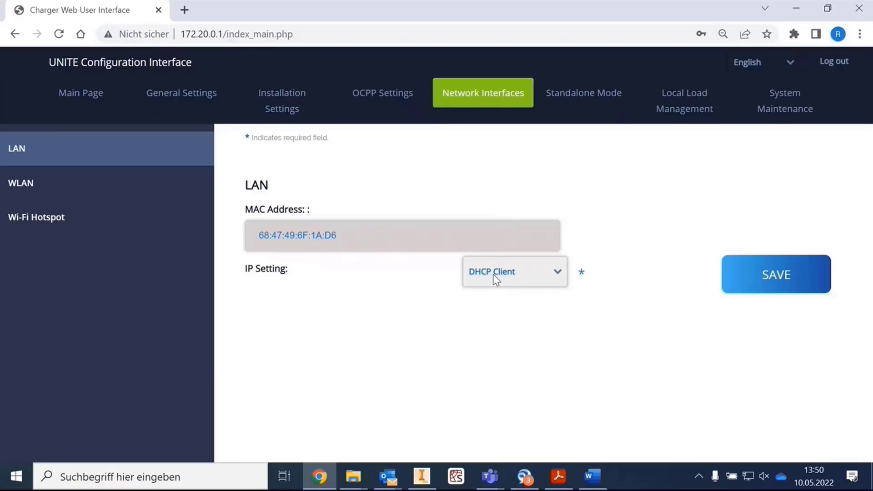
{"action": "left_click", "coordinate": [557, 275]}
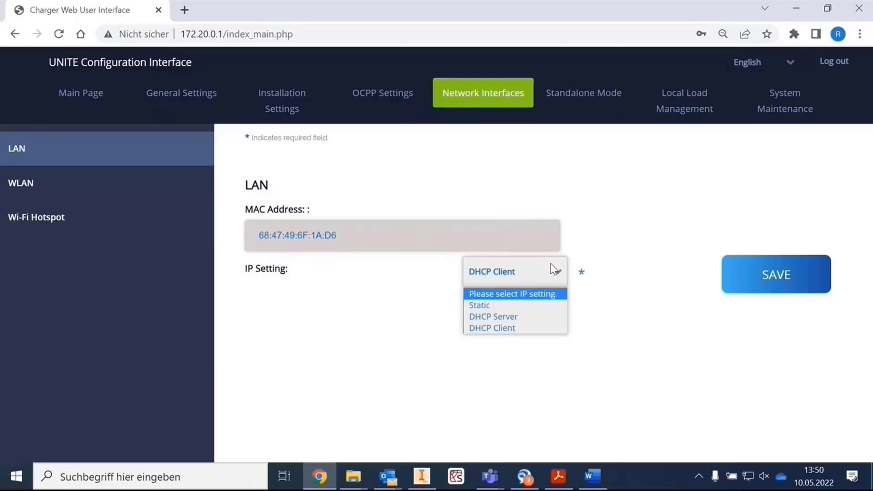
{"action": "left_click", "coordinate": [554, 273]}
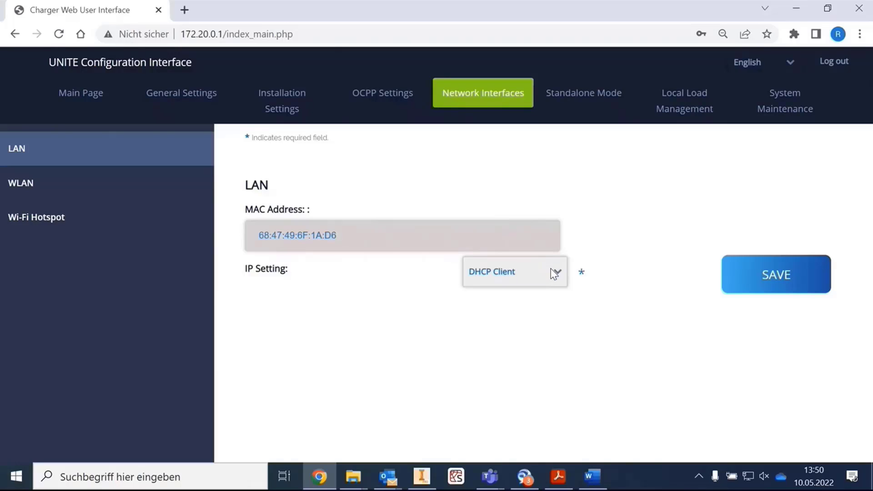
Examine the WLAN interface settings, including the SSID, password, security and IP setting.
{"action": "left_click", "coordinate": [20, 200]}
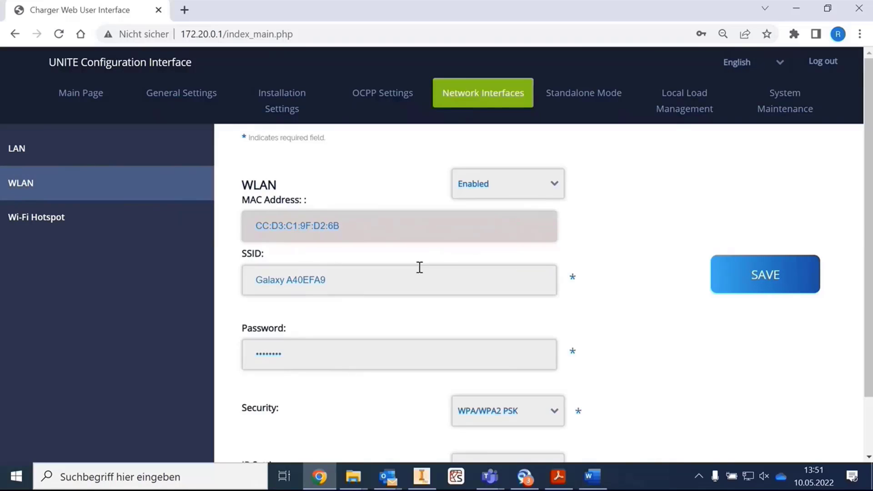
{"action": "scroll", "coordinate": [415, 275], "scroll_direction": "down", "scroll_amount": 1}
{"action": "left_click", "coordinate": [253, 214]}
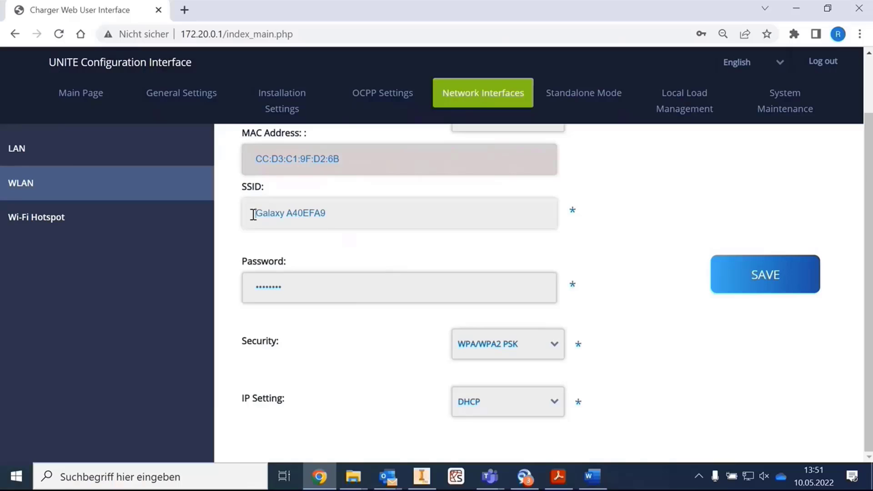
{"action": "left_click_drag", "start_coordinate": [253, 214], "coordinate": [328, 214]}
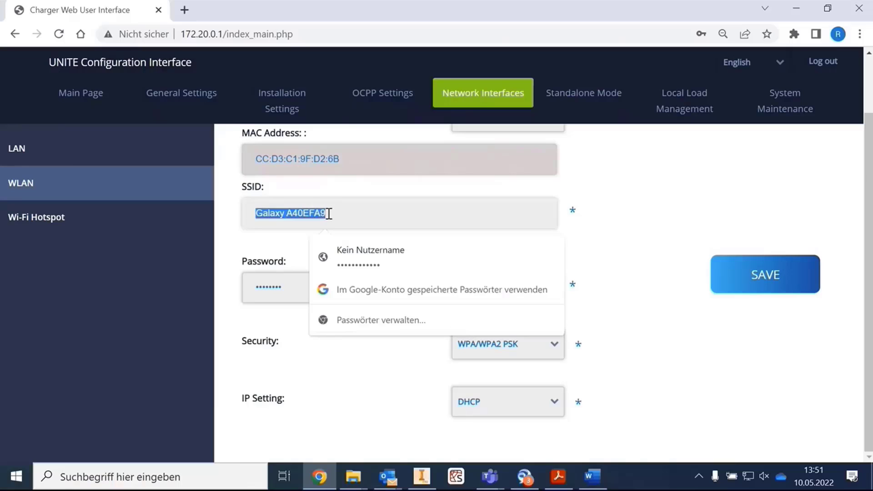
{"action": "left_click", "coordinate": [268, 244]}
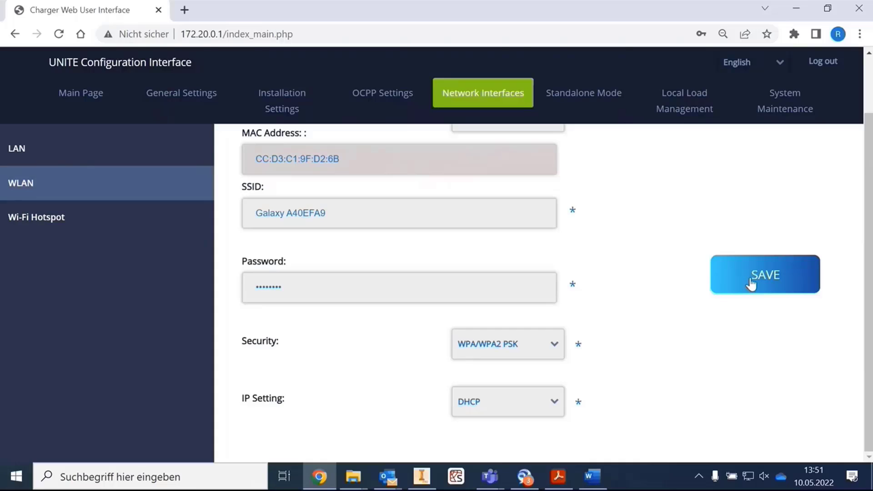
Examine the charger's Wi-Fi hotspot settings and compare its SSID with the computer's current Wi-Fi connection.
{"action": "left_click", "coordinate": [29, 219]}
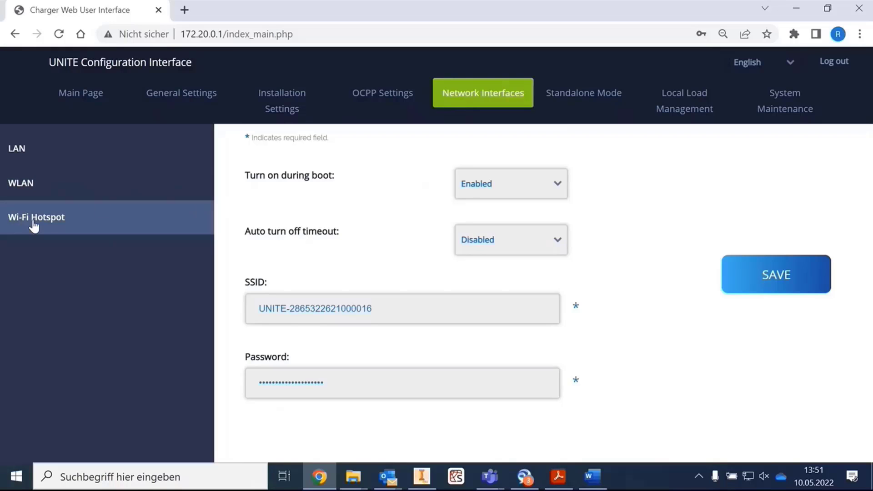
{"action": "left_click", "coordinate": [804, 471]}
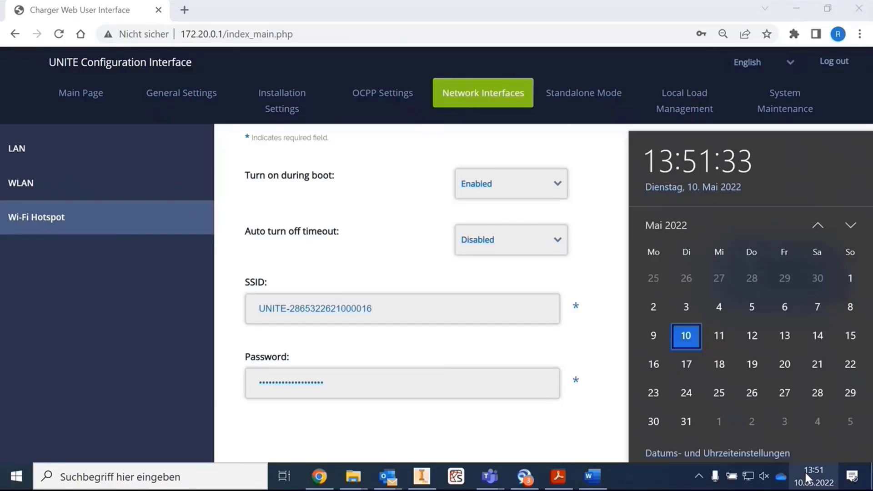
{"action": "left_click", "coordinate": [748, 476]}
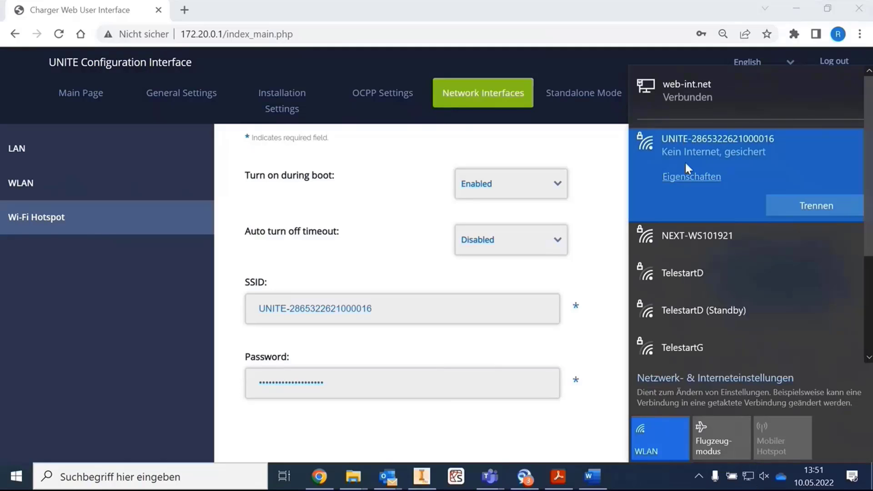
{"action": "left_click", "coordinate": [593, 199]}
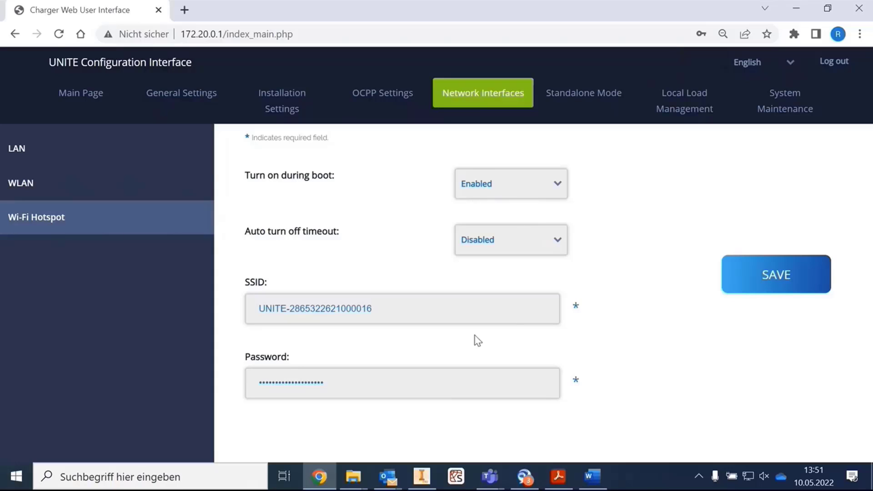
Try the Modbus TCP option in local load management, and set the load management option to Master/Slave.
{"action": "left_click", "coordinate": [657, 102]}
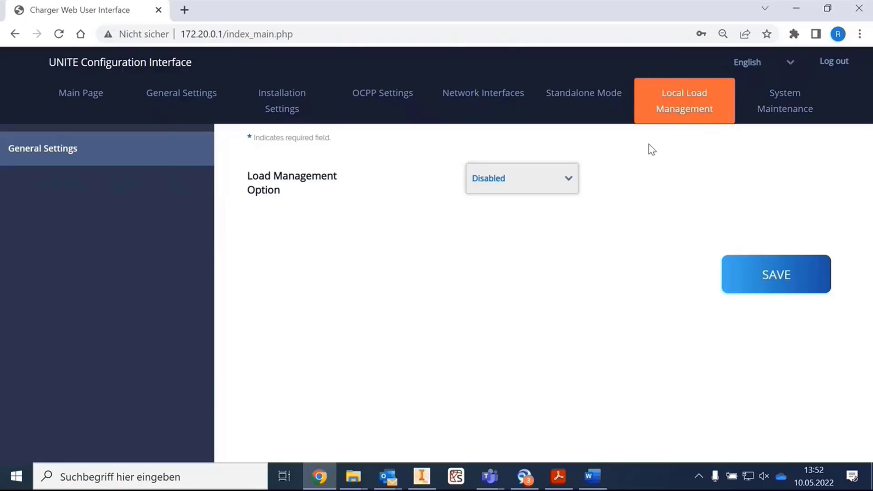
{"action": "left_click", "coordinate": [566, 181]}
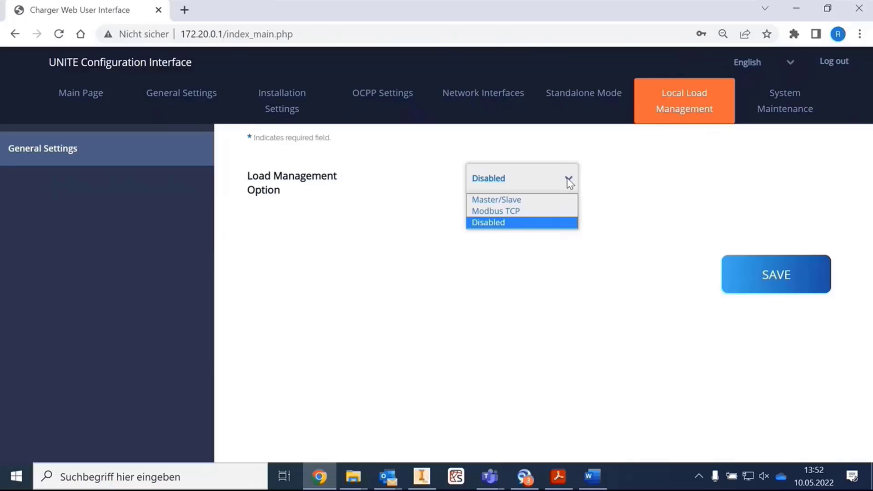
{"action": "left_click", "coordinate": [517, 213]}
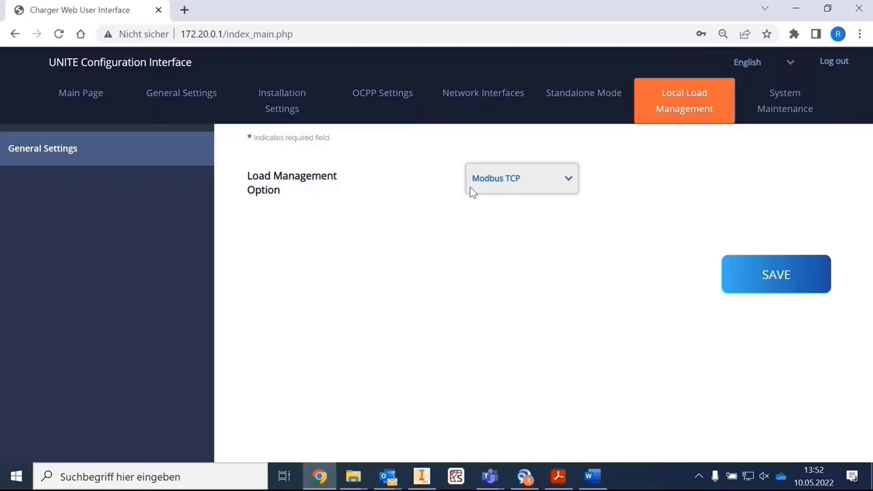
{"action": "left_click", "coordinate": [569, 179]}
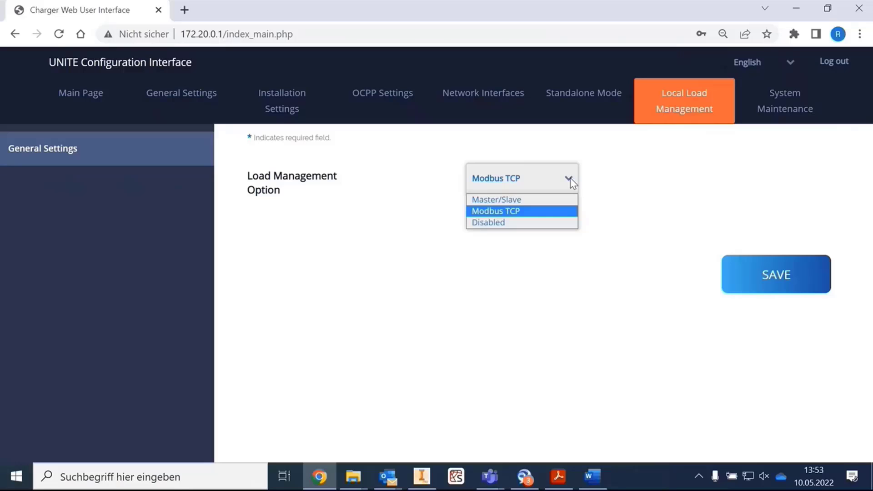
{"action": "left_click", "coordinate": [535, 204]}
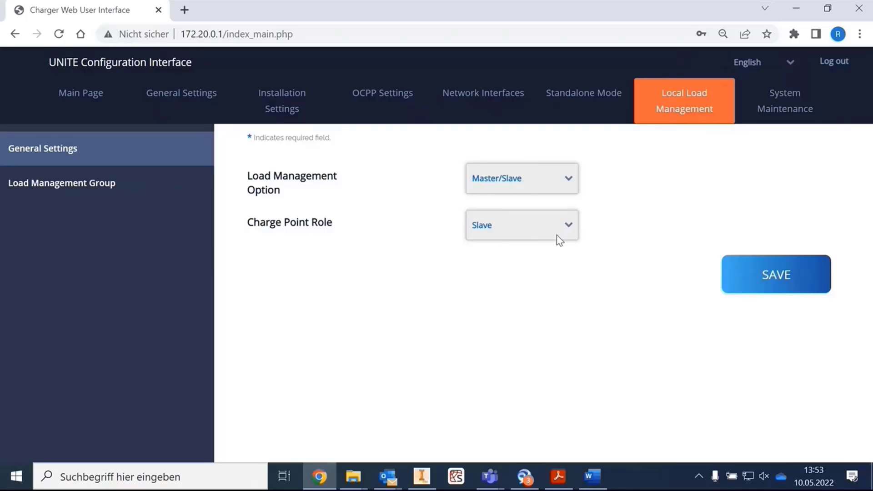
Review the charge point role choices and set the role to Master.
{"action": "left_click", "coordinate": [510, 226]}
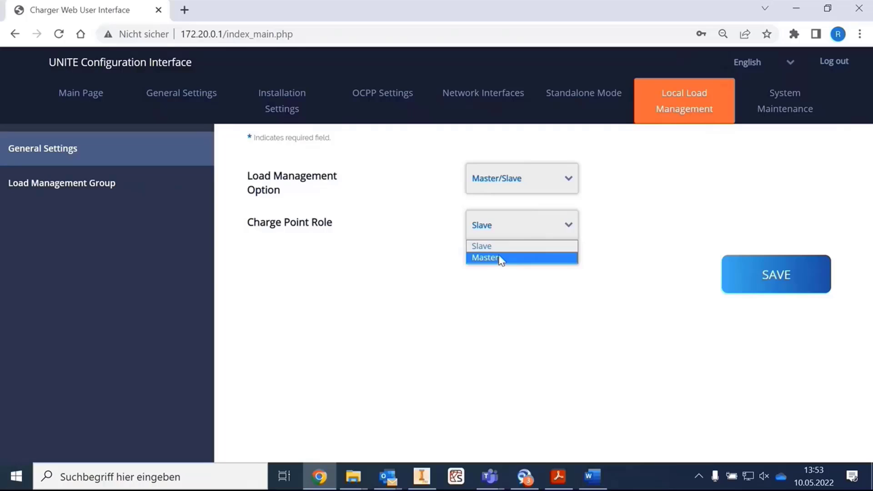
{"action": "left_click", "coordinate": [616, 233]}
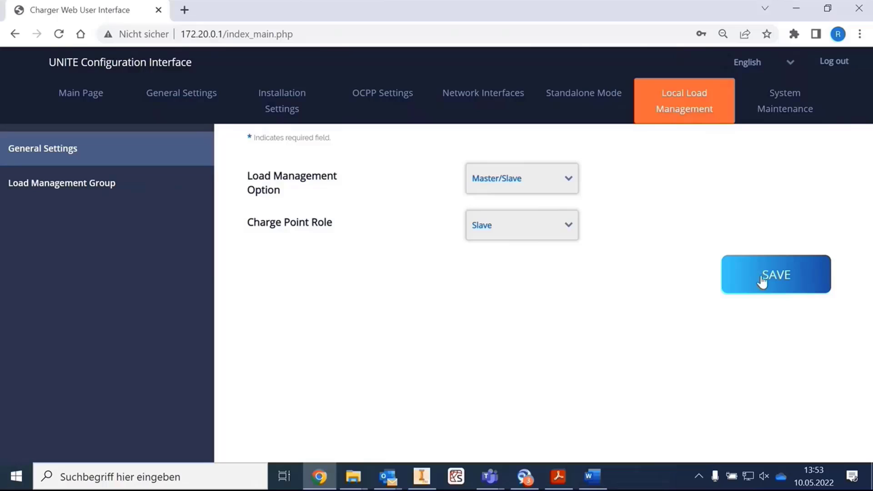
{"action": "left_click", "coordinate": [529, 222]}
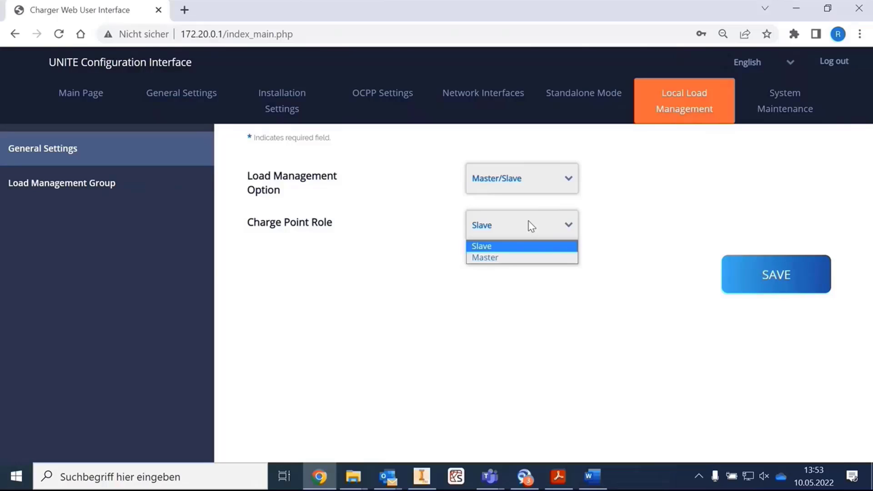
{"action": "left_click", "coordinate": [511, 258]}
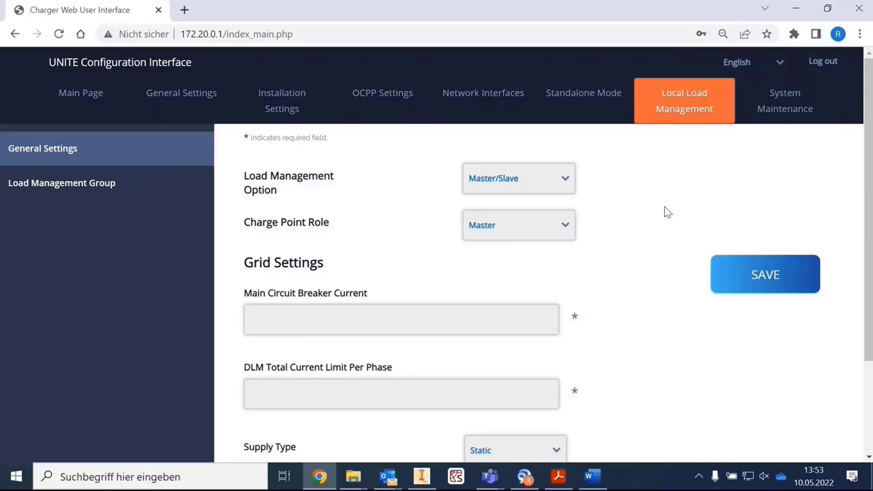
In the grid settings, set both the main circuit breaker current and the DLM total current limit per phase to 63.
{"action": "scroll", "coordinate": [669, 223], "scroll_direction": "down", "scroll_amount": 1}
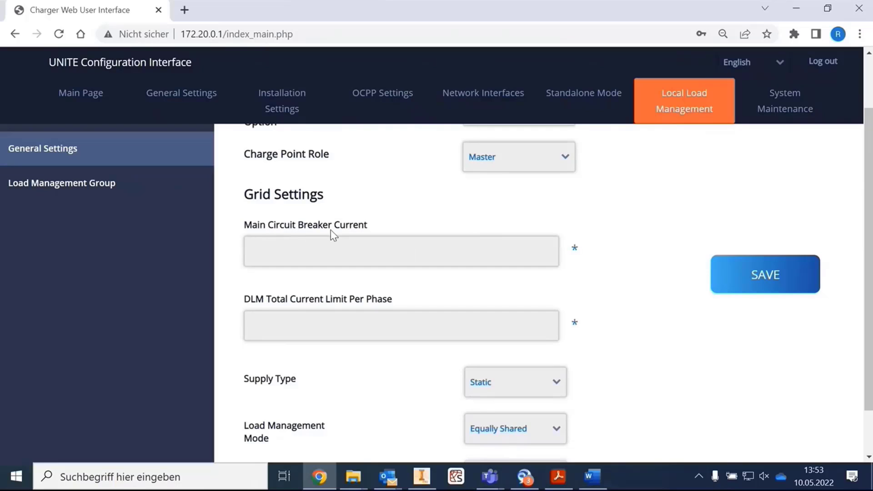
{"action": "left_click", "coordinate": [331, 249]}
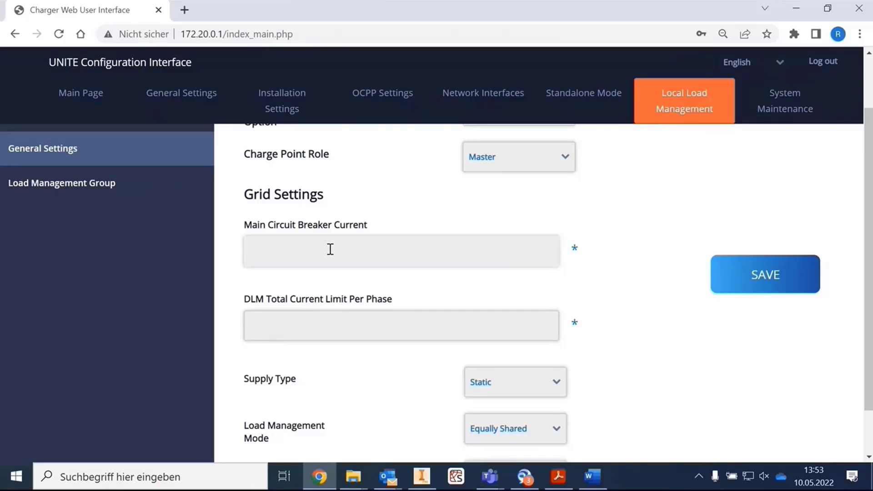
{"action": "type", "text": "63"}
{"action": "left_click", "coordinate": [347, 329]}
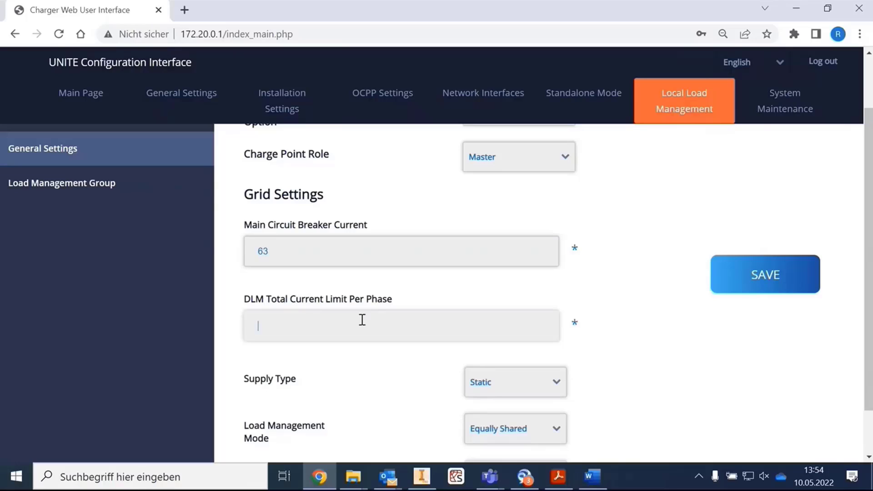
{"action": "type", "text": "63"}
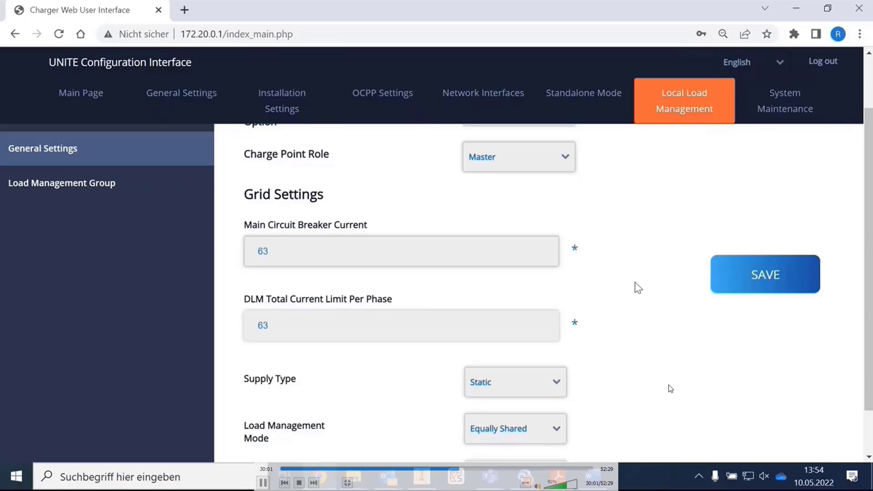
Review the available load management mode choices in the grid settings without changing the mode.
{"action": "scroll", "coordinate": [631, 286], "scroll_direction": "down", "scroll_amount": 1}
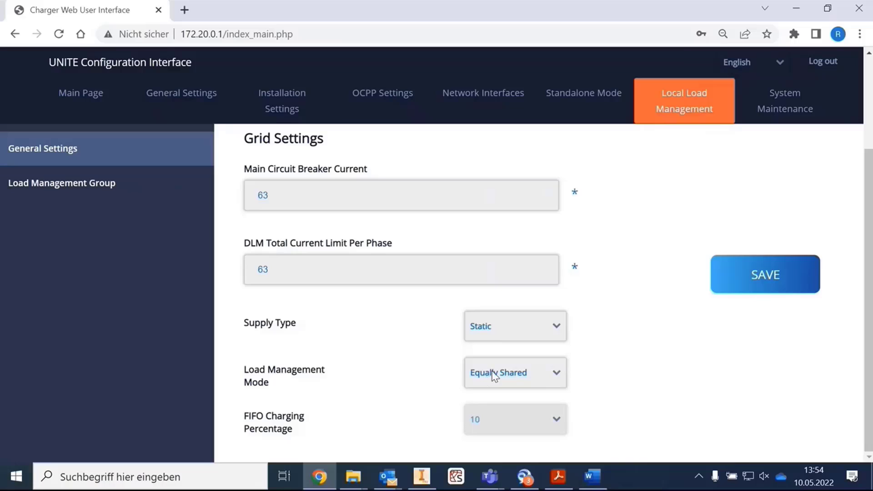
{"action": "left_click", "coordinate": [552, 376]}
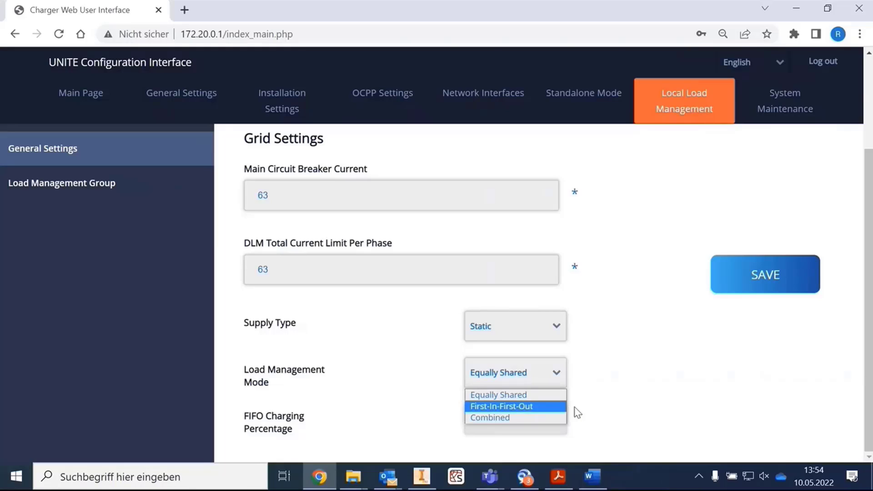
{"action": "left_click", "coordinate": [656, 386]}
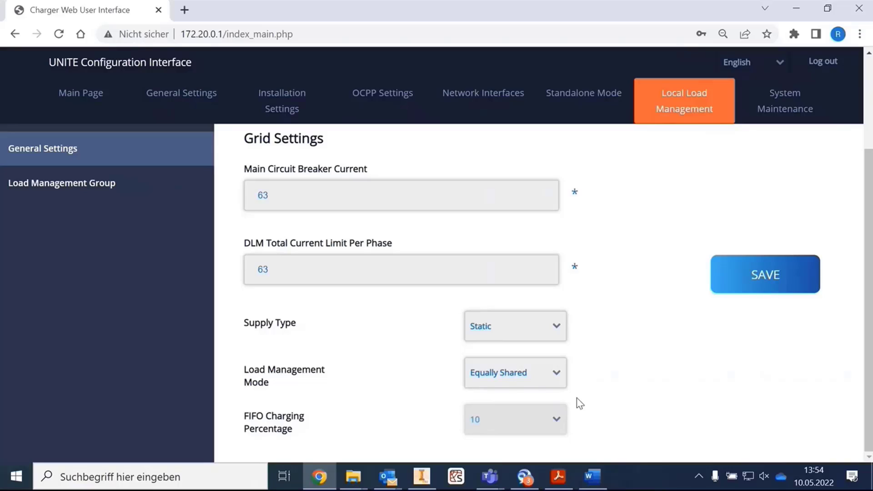
Set the grid supply type to MID and save the local load management settings.
{"action": "left_click", "coordinate": [557, 330]}
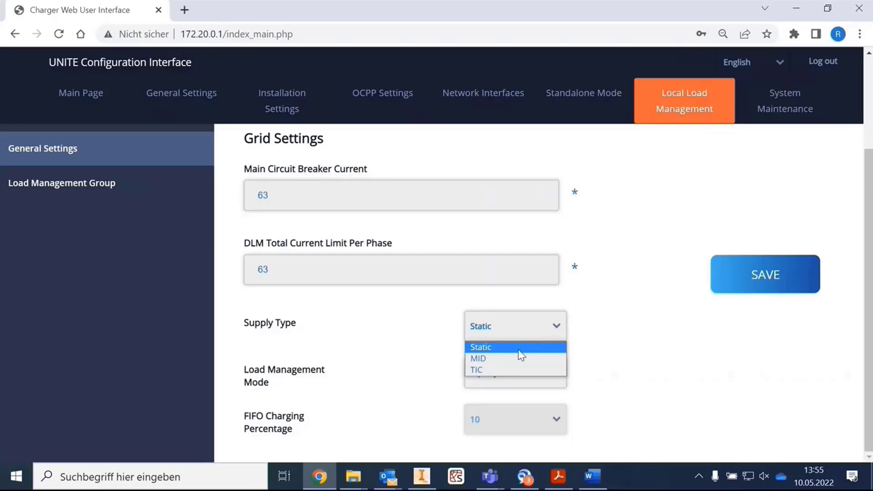
{"action": "left_click", "coordinate": [500, 361]}
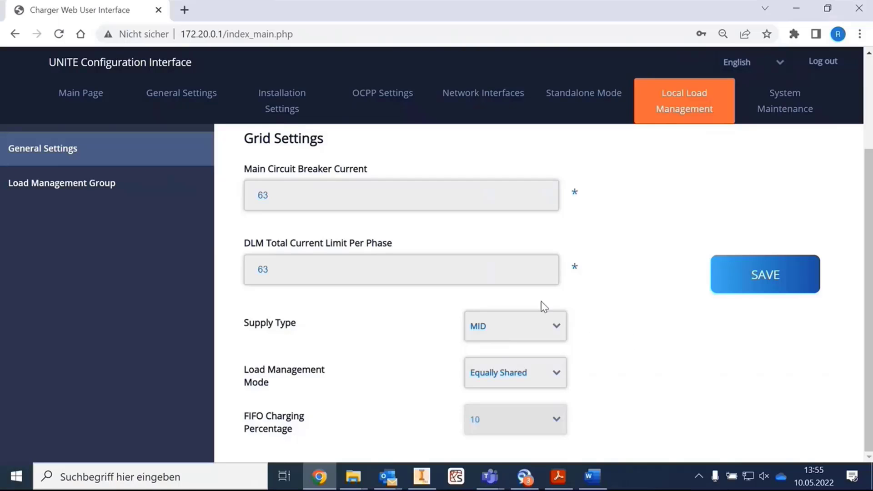
{"action": "left_click", "coordinate": [738, 276]}
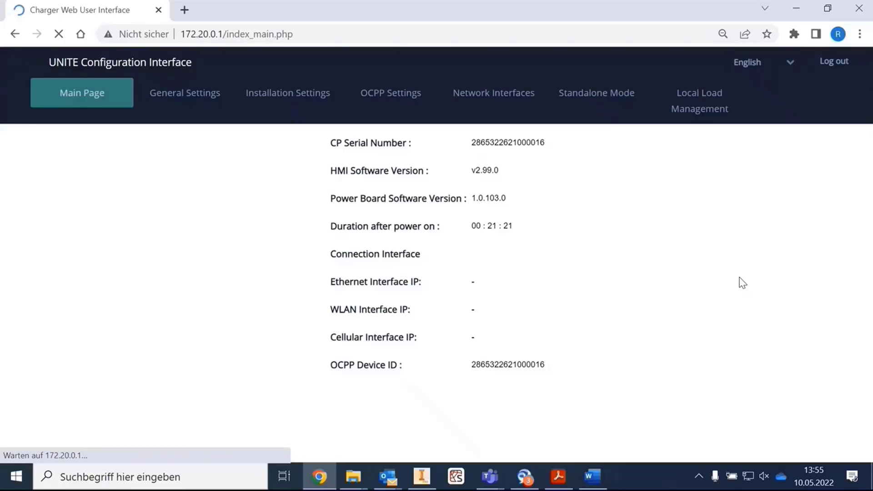
Reopen the local load management general settings and check the saved role and grid values.
{"action": "left_click", "coordinate": [676, 107]}
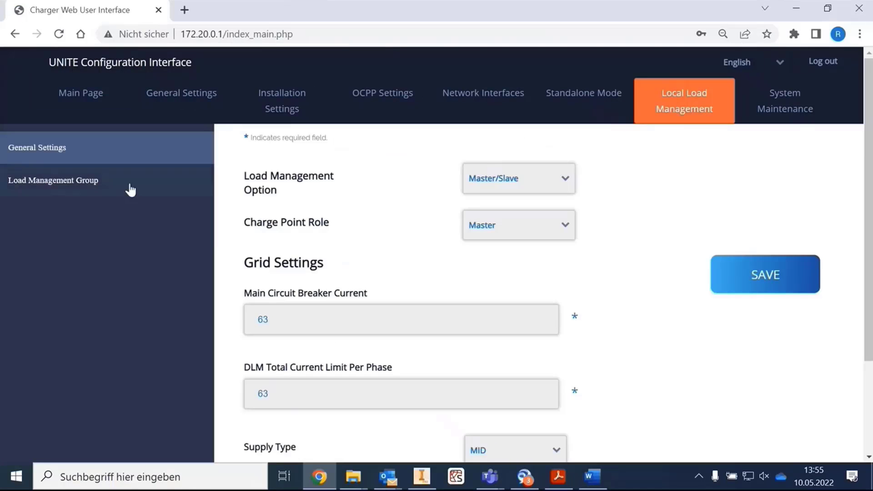
{"action": "scroll", "coordinate": [300, 318], "scroll_direction": "down", "scroll_amount": 3}
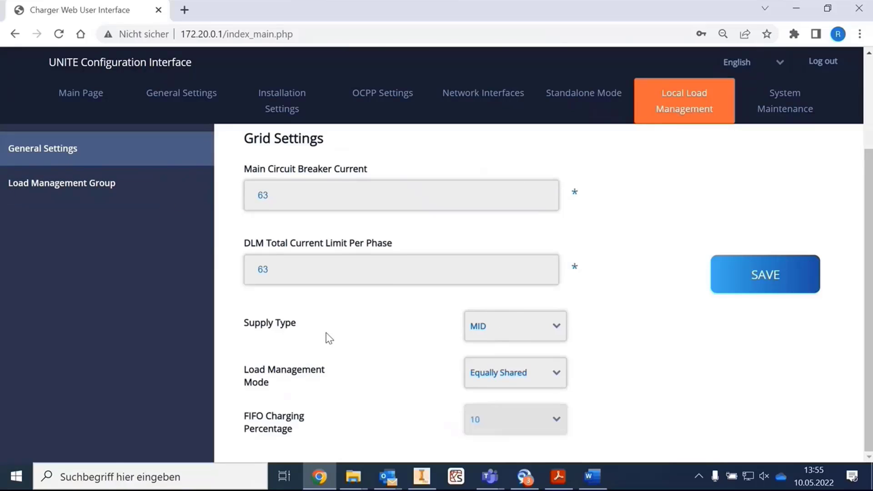
{"action": "scroll", "coordinate": [330, 339], "scroll_direction": "up", "scroll_amount": 3}
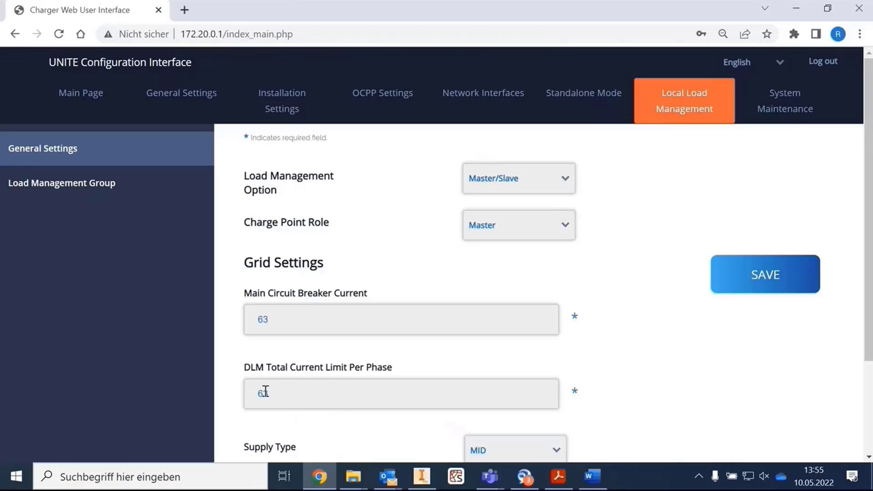
Examine the load management group settings, including the number of connectors and the list of connectors.
{"action": "left_click", "coordinate": [99, 195]}
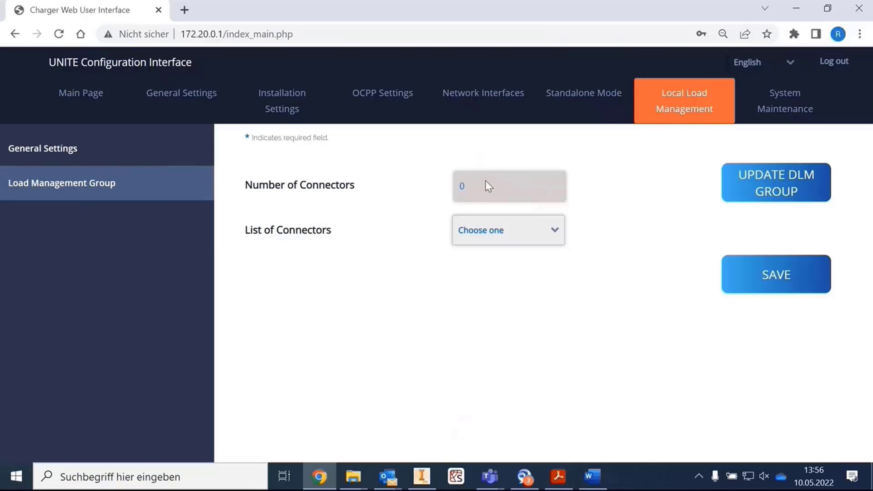
{"action": "left_click", "coordinate": [518, 226]}
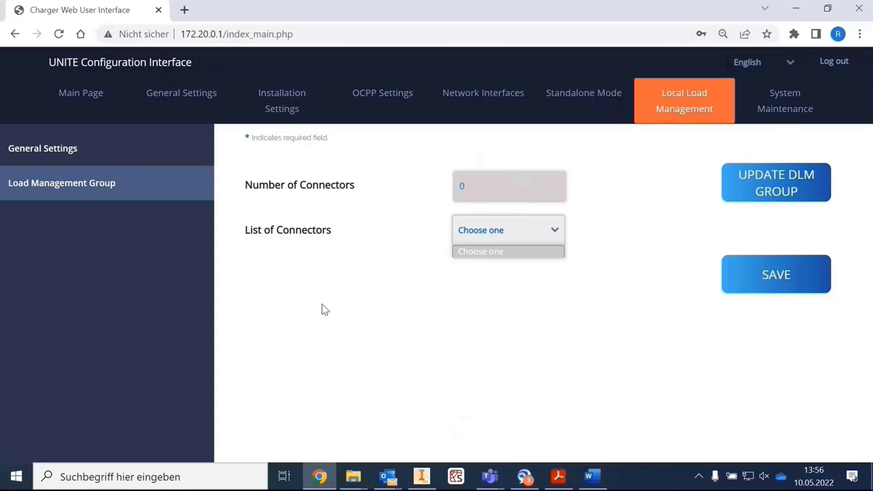
{"action": "left_click", "coordinate": [526, 240]}
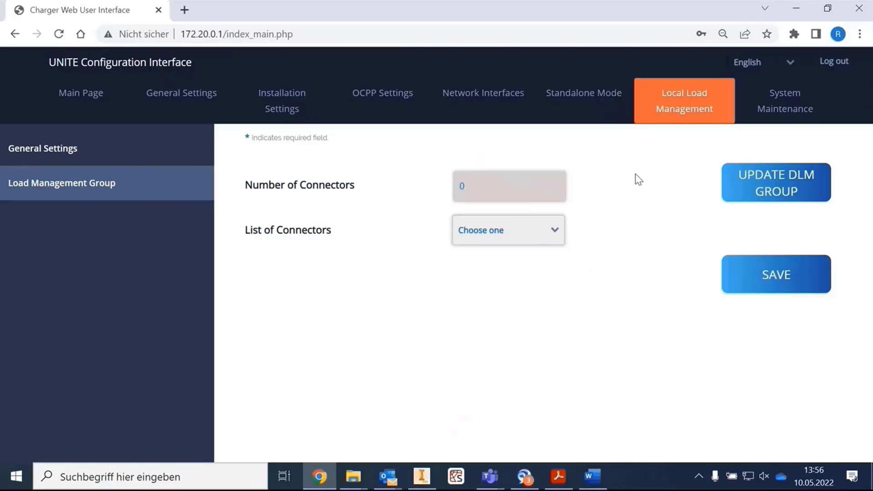
Review the system maintenance pages for log files, firmware updates, configuration backup, system reset and factory defaults, plus the interface language choices.
{"action": "left_click", "coordinate": [773, 98]}
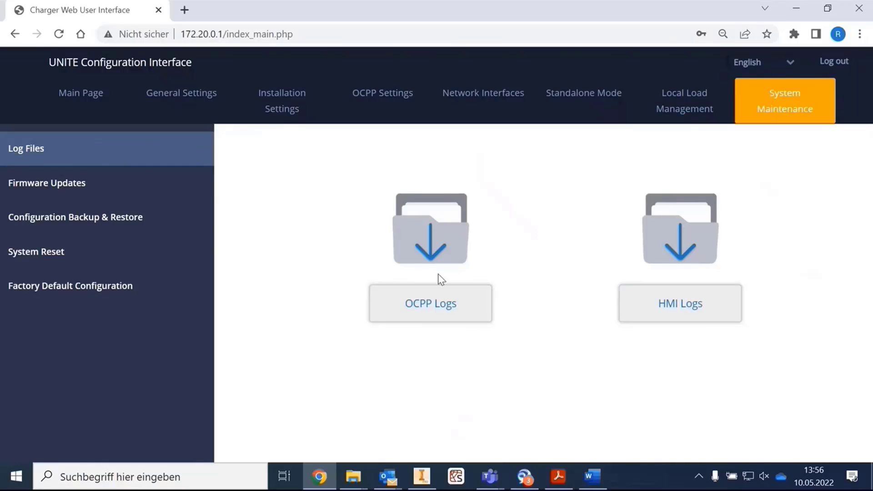
{"action": "left_click", "coordinate": [93, 195]}
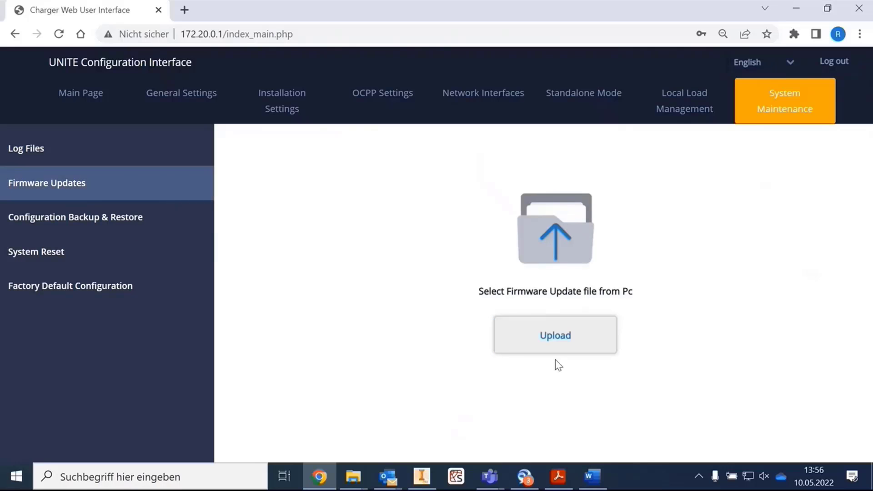
{"action": "left_click", "coordinate": [90, 229]}
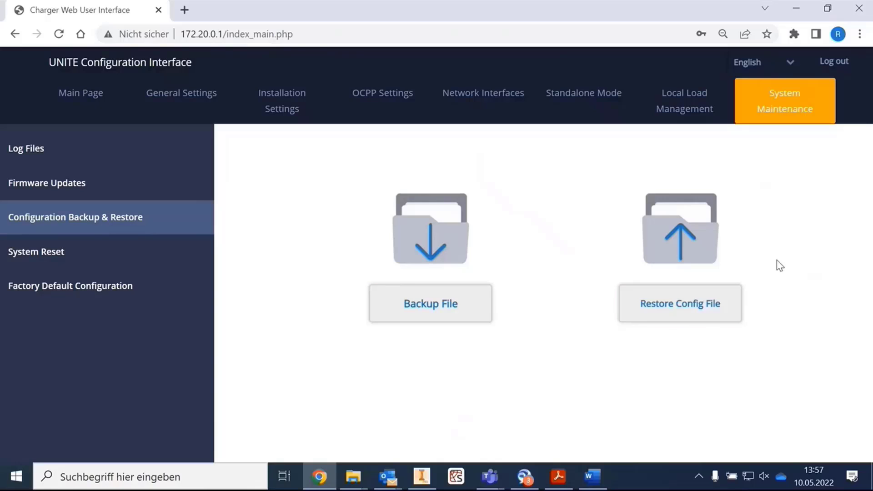
{"action": "left_click", "coordinate": [31, 250]}
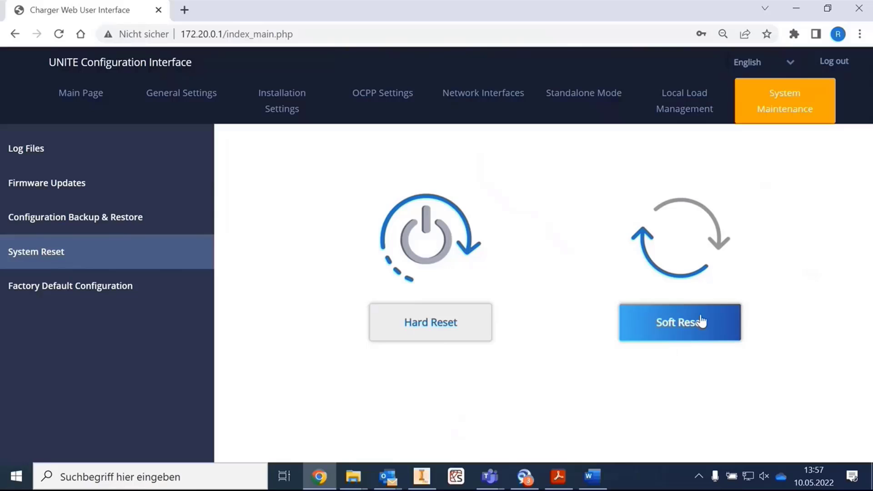
{"action": "left_click", "coordinate": [39, 289]}
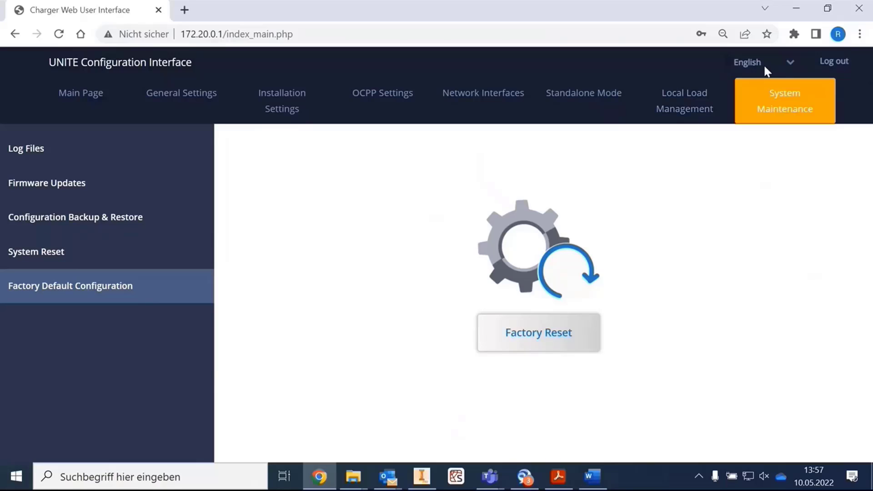
{"action": "left_click", "coordinate": [790, 67]}
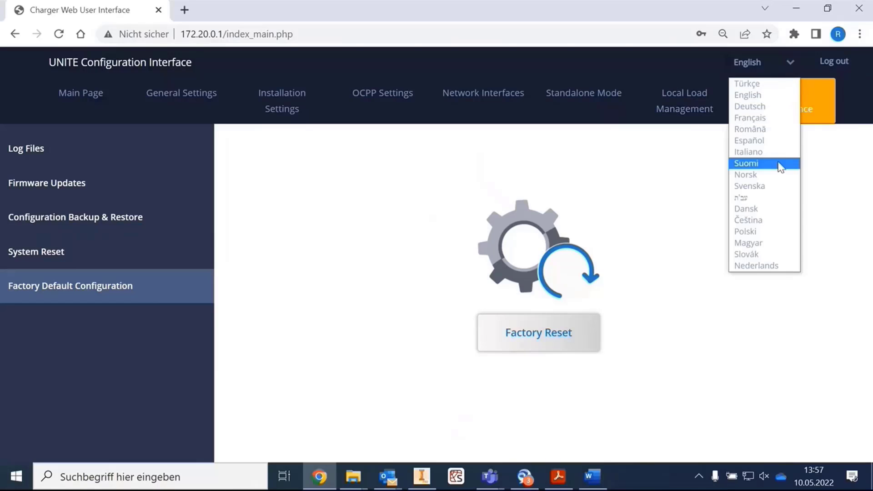
{"action": "left_click", "coordinate": [659, 203]}
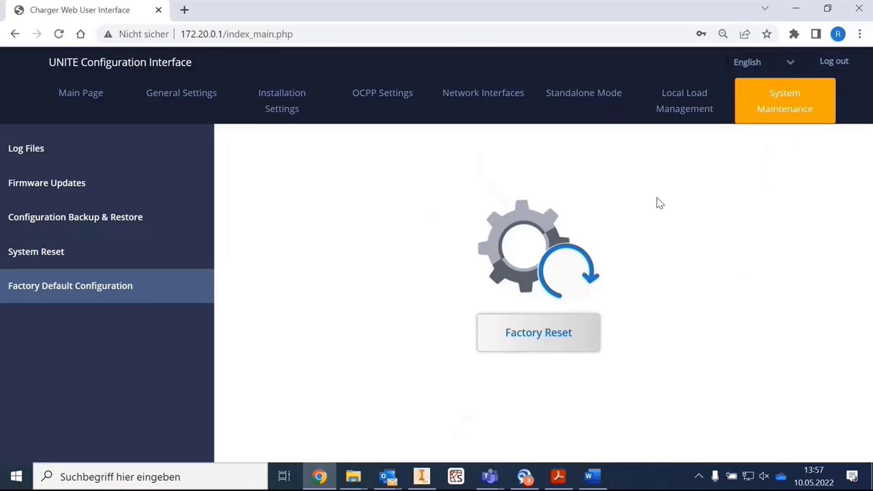